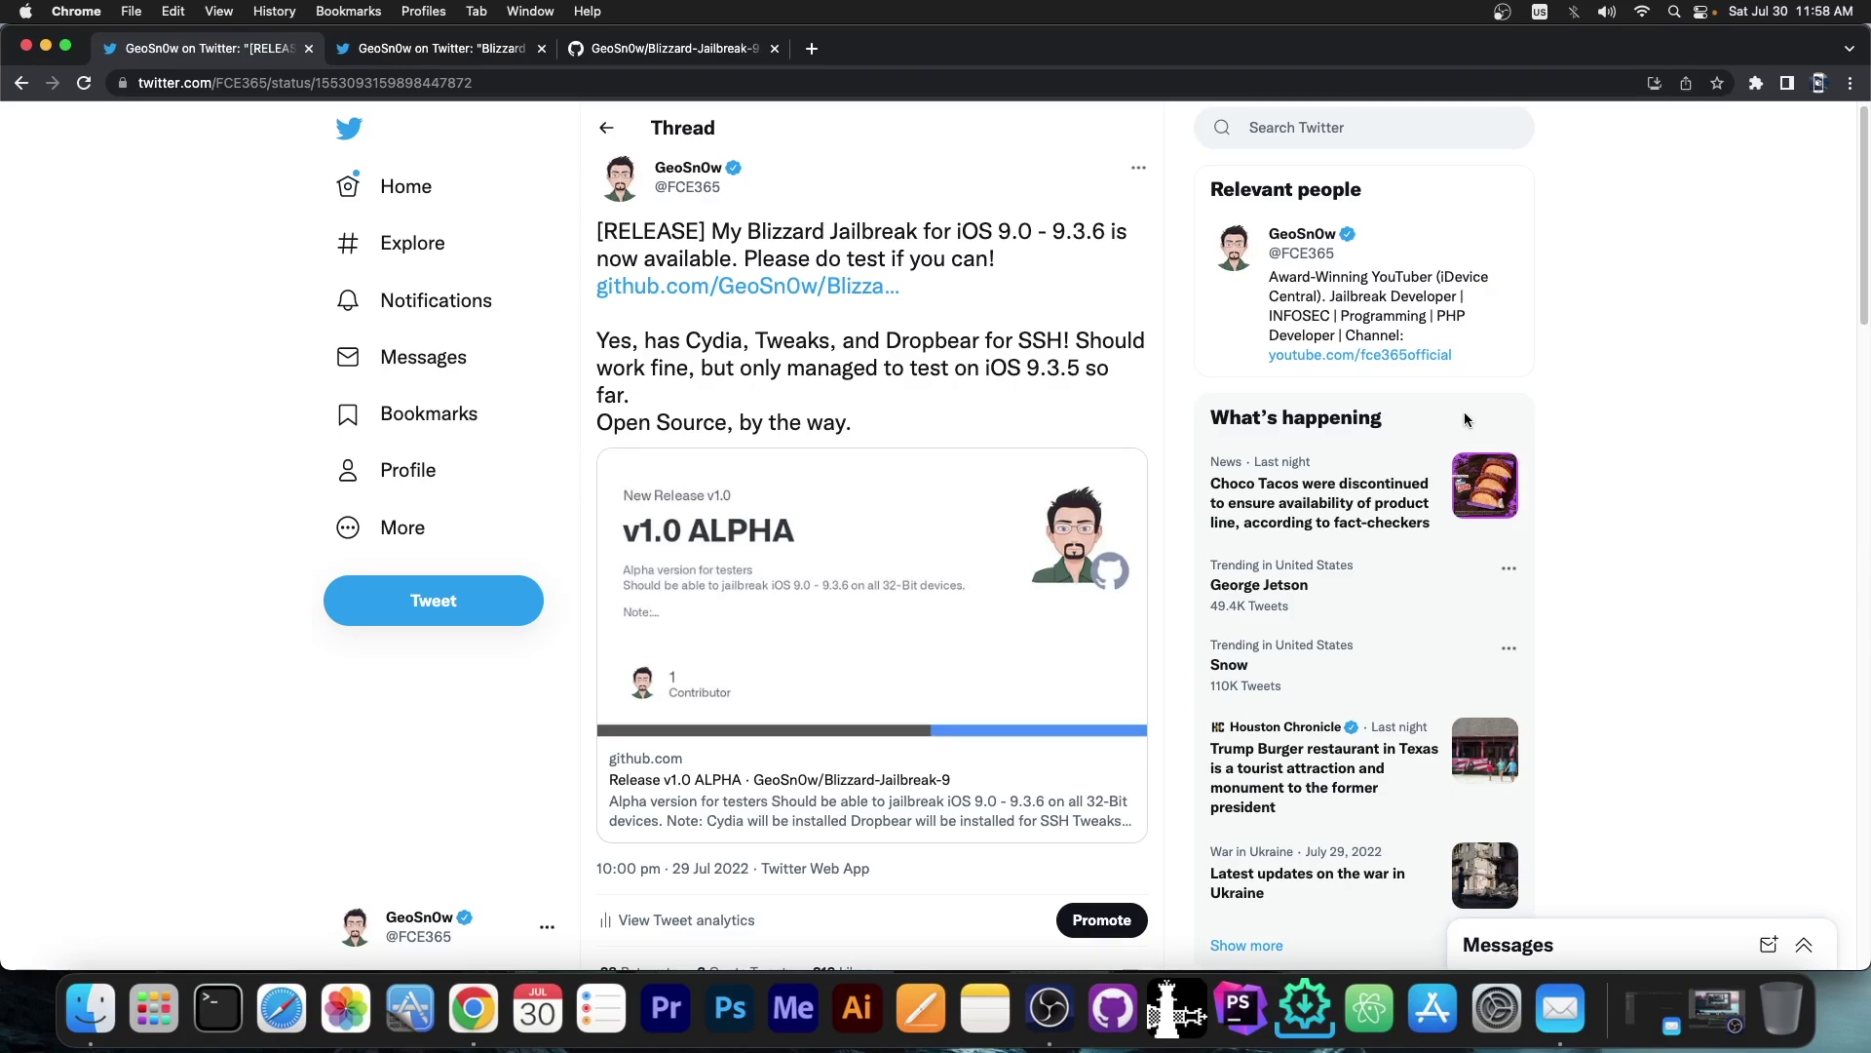
Step: Read through the Blizzard-Jailbreak-9 repository and README, then return to the 'fully working' jailbreak tweet
click(663, 49)
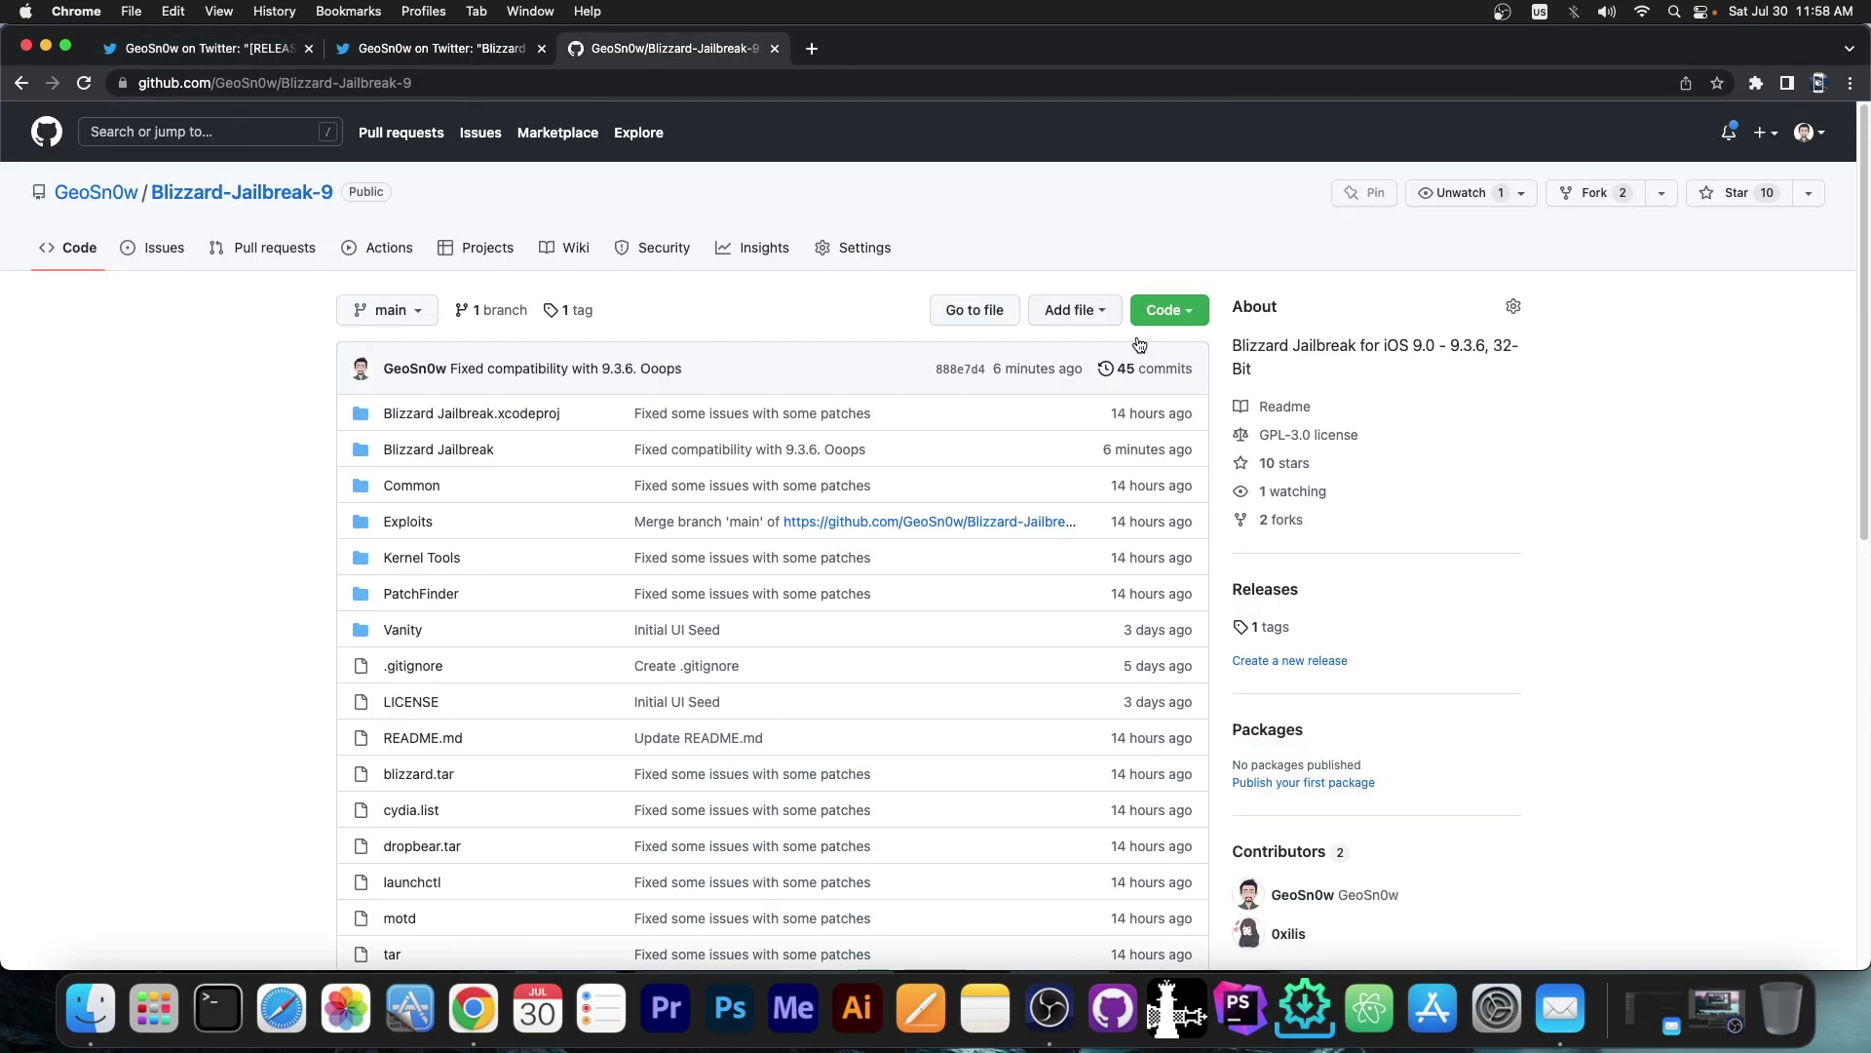
scroll(1138, 343, down, 10)
scroll(1140, 337, up, 3)
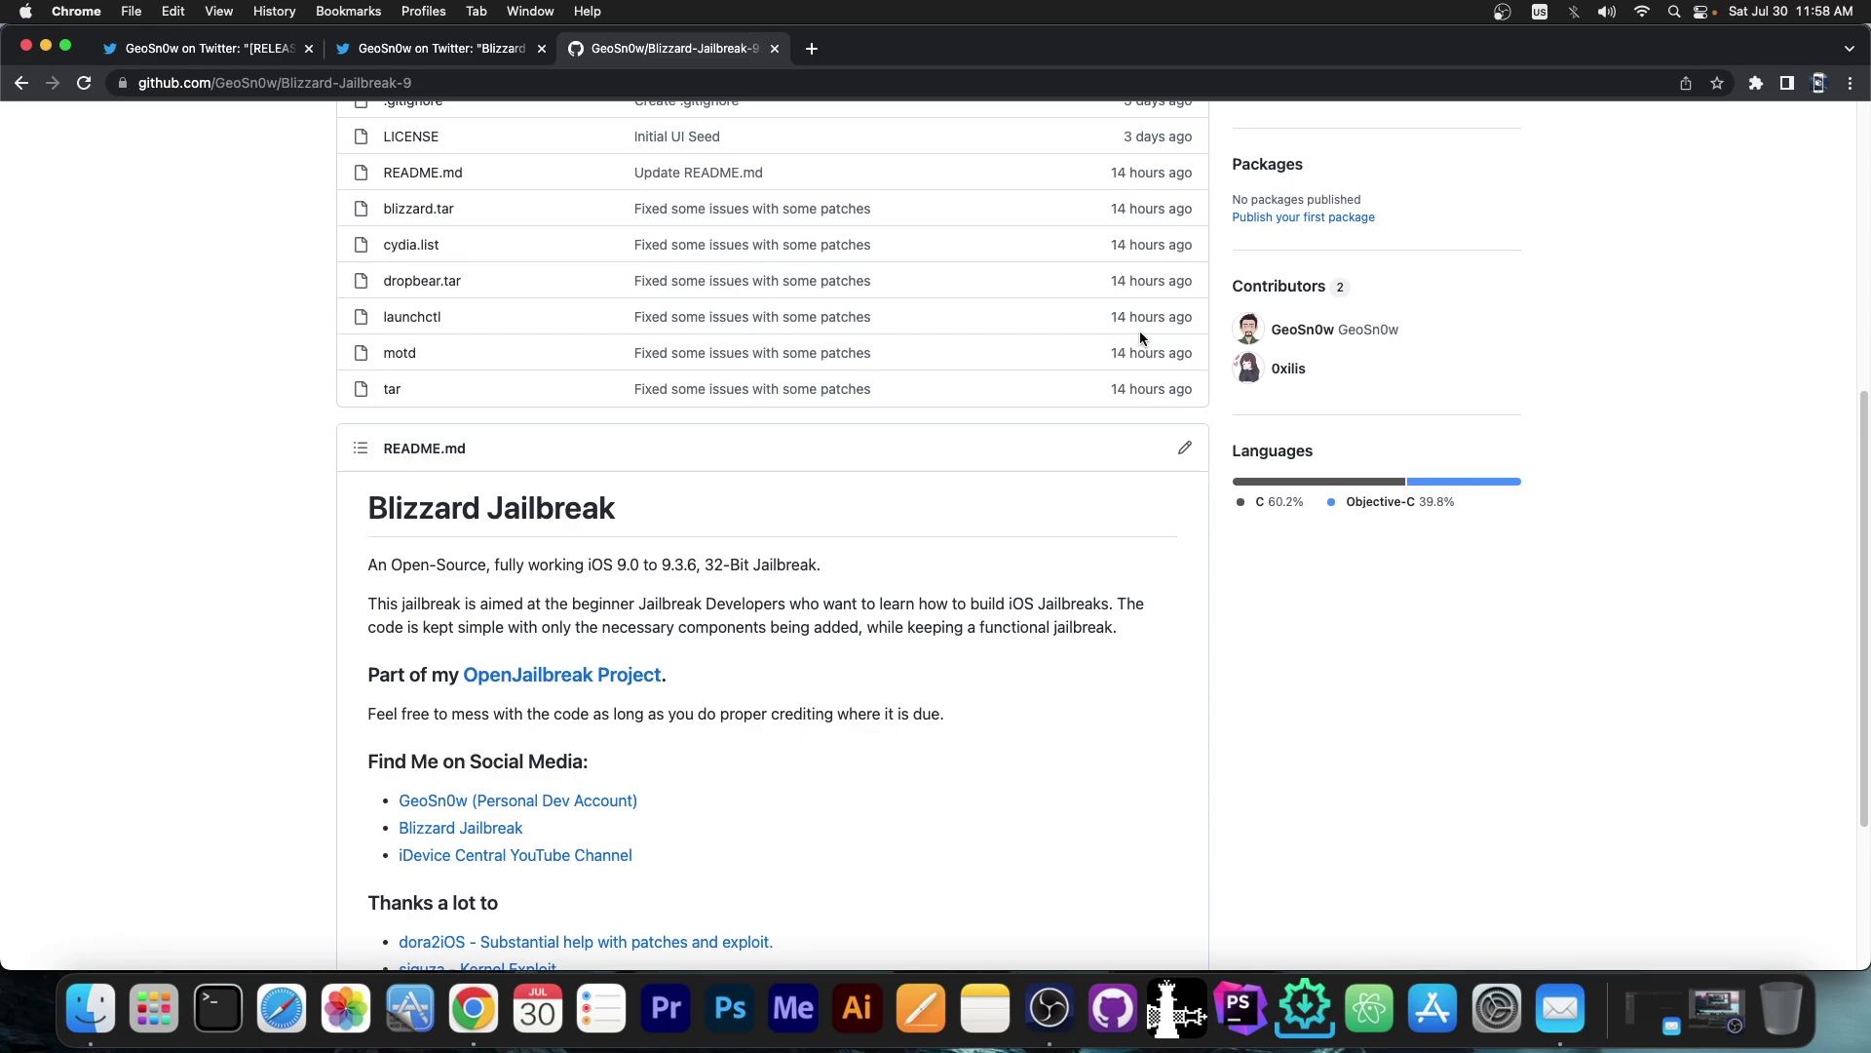
scroll(504, 355, up, 6)
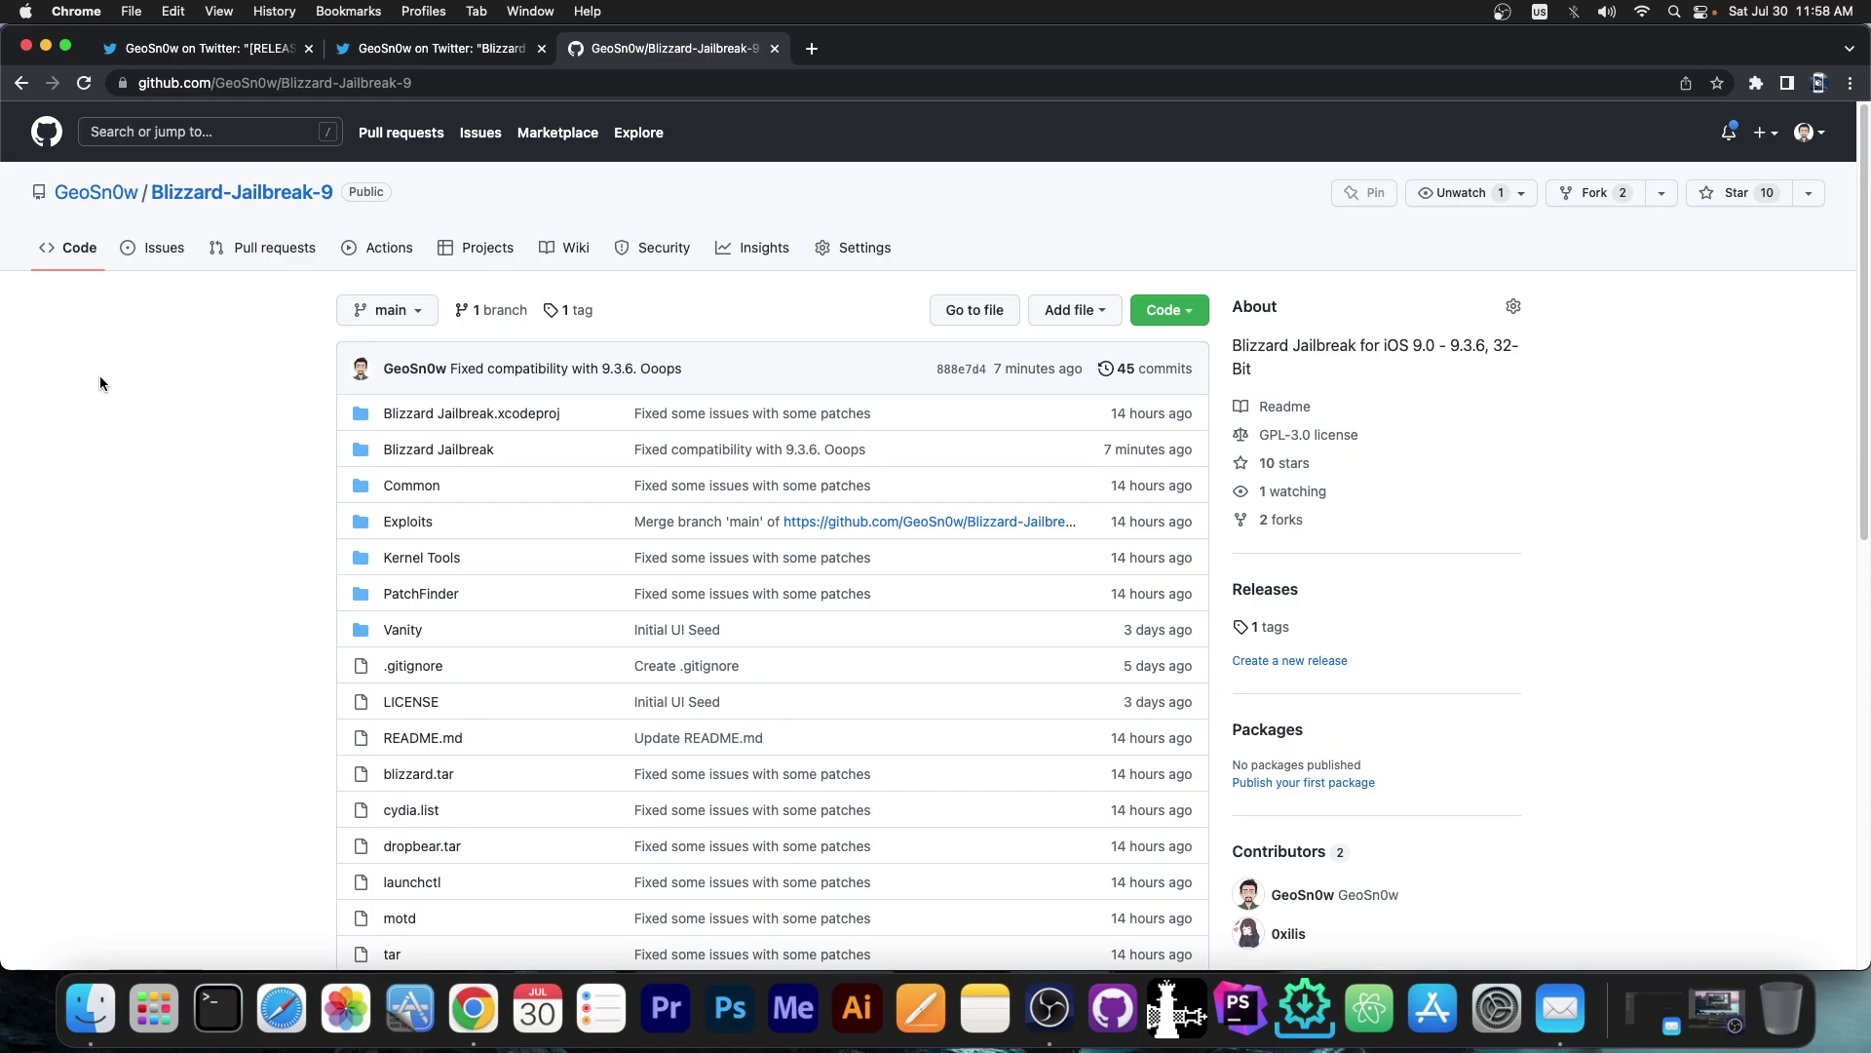
scroll(447, 126, down, 8)
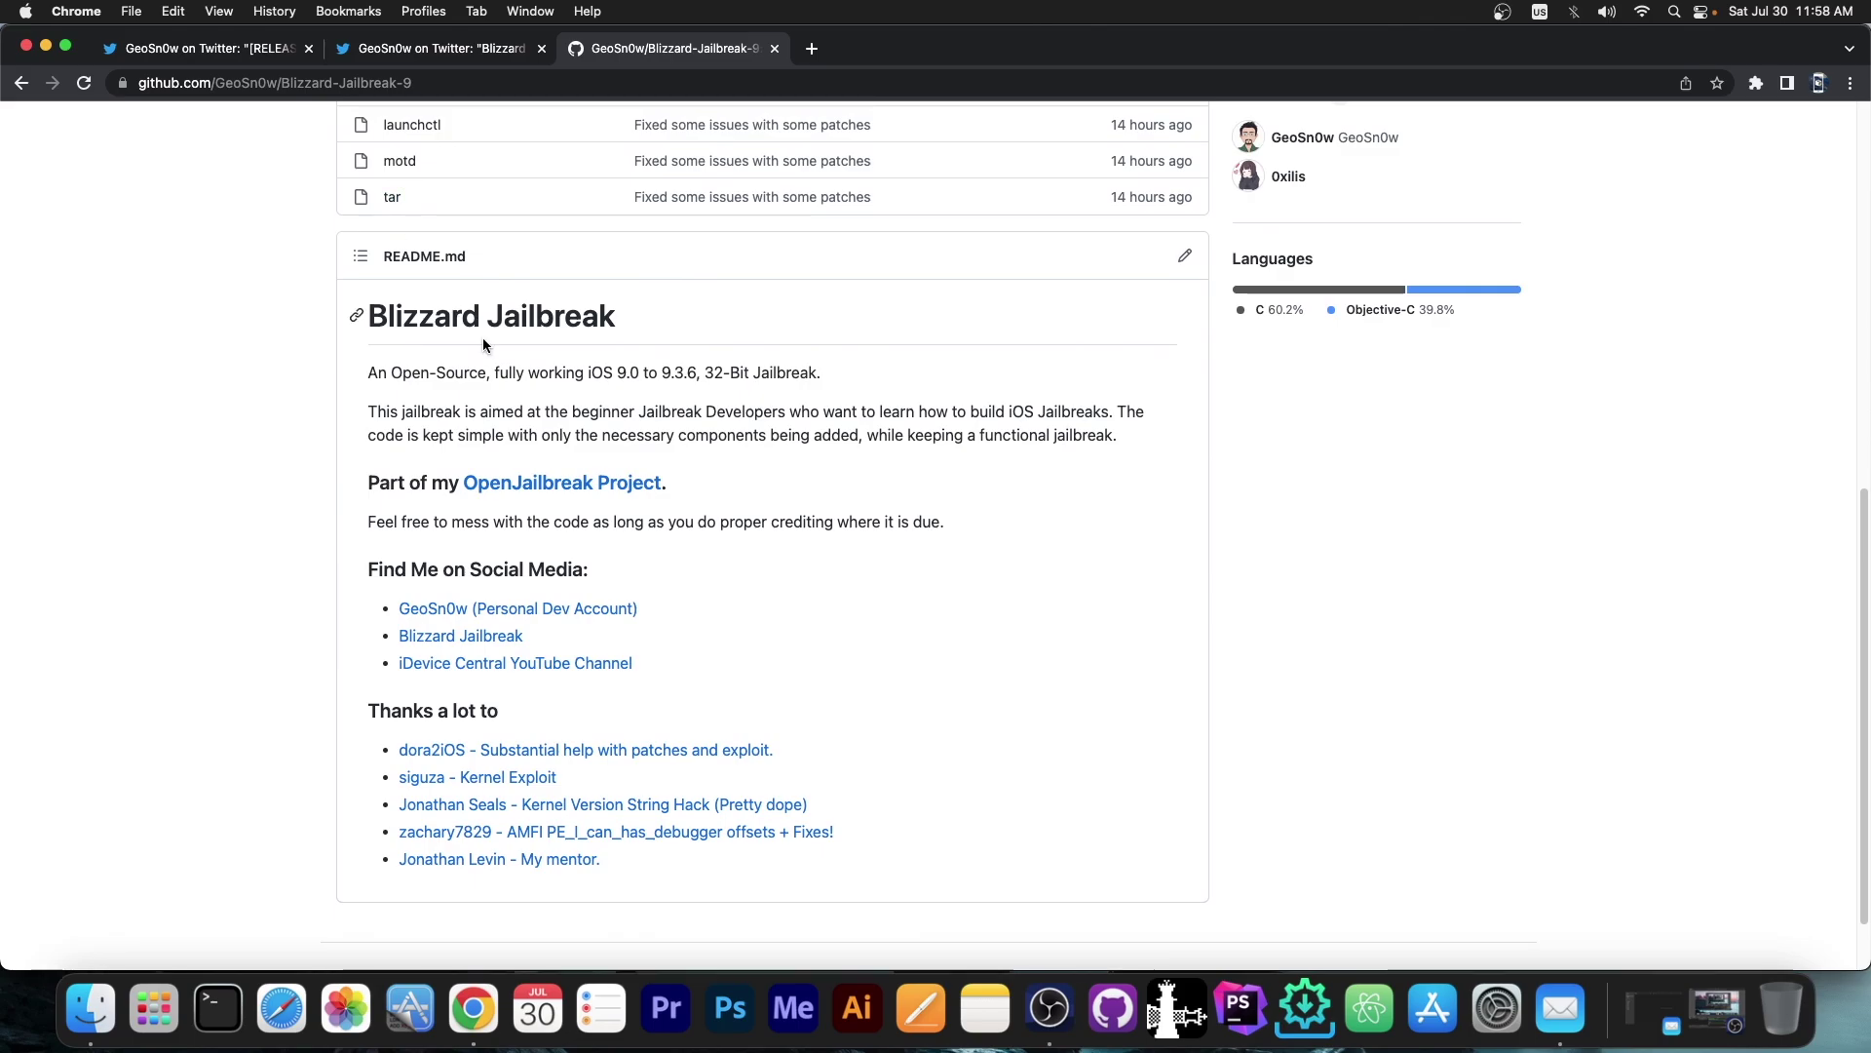
key(ctrl+shift+Tab)
Step: Page through the tweet's jailbroken iPod photos, then return to the [RELEASE] Blizzard Jailbreak thread
click(838, 477)
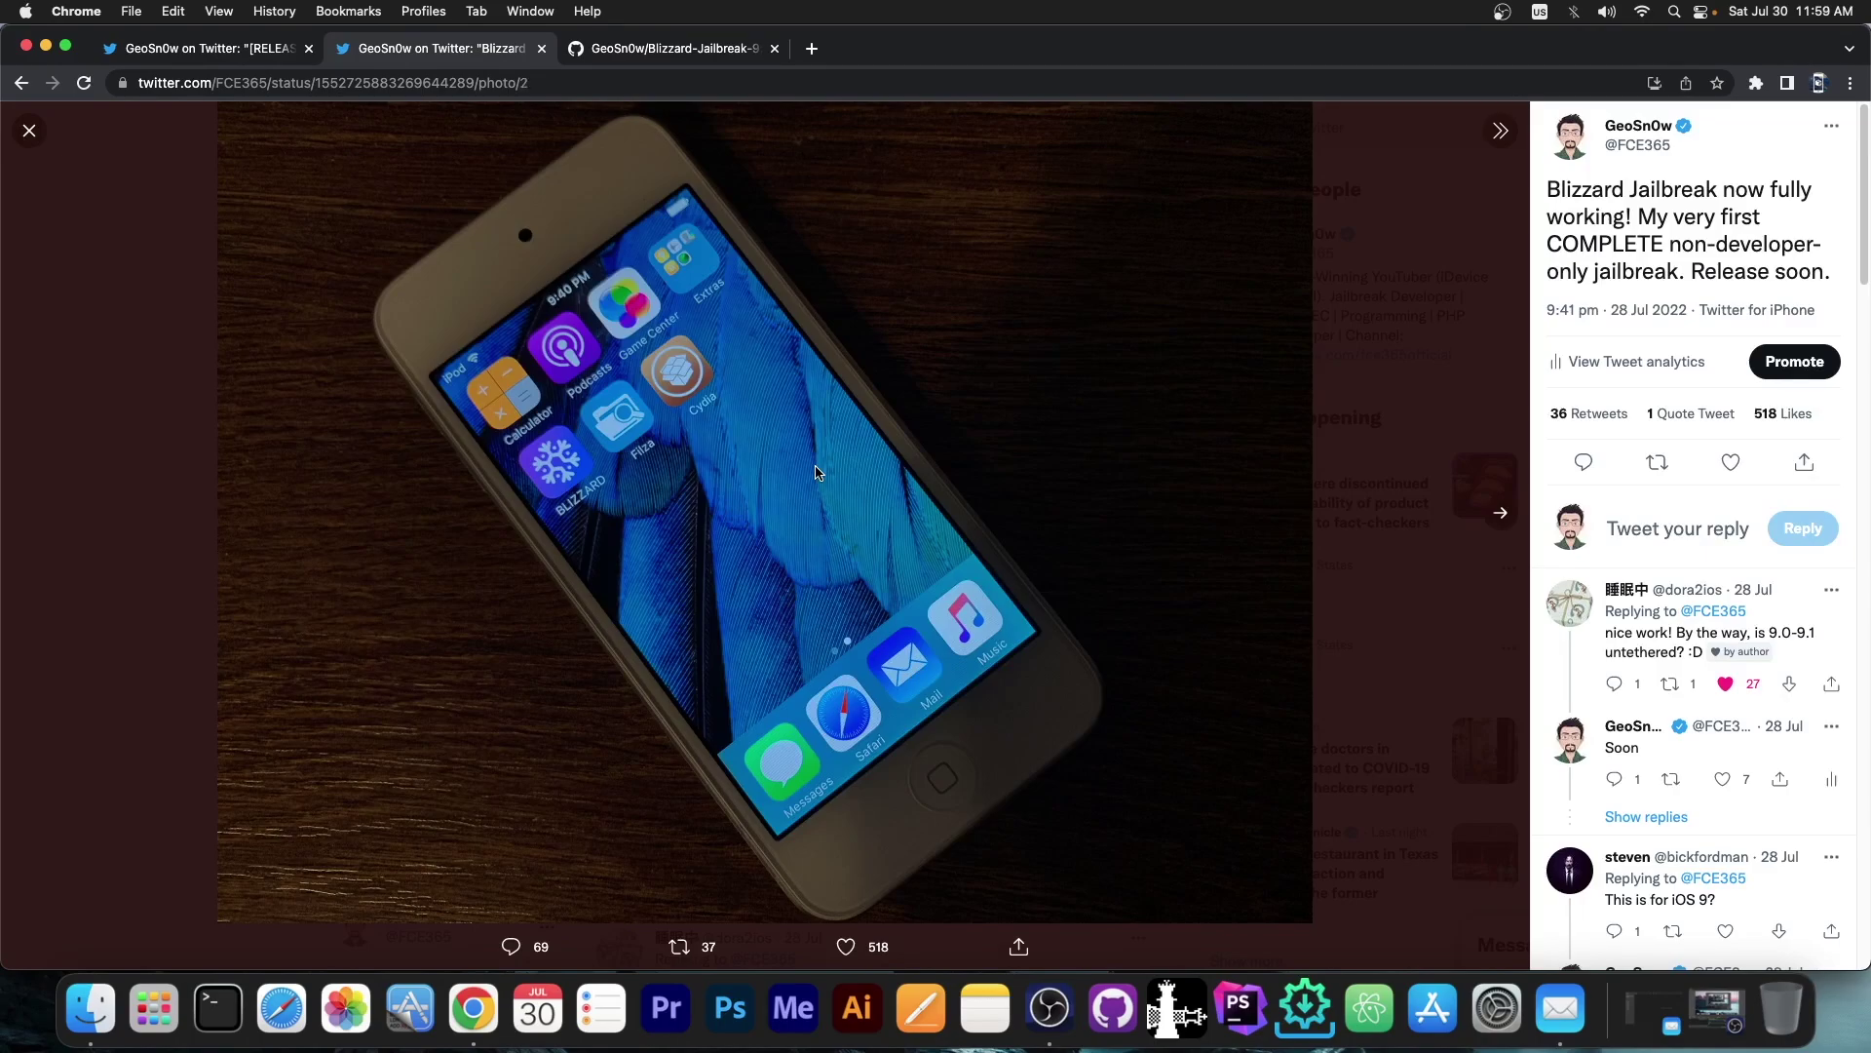
key(Right)
key(Right)
key(Escape)
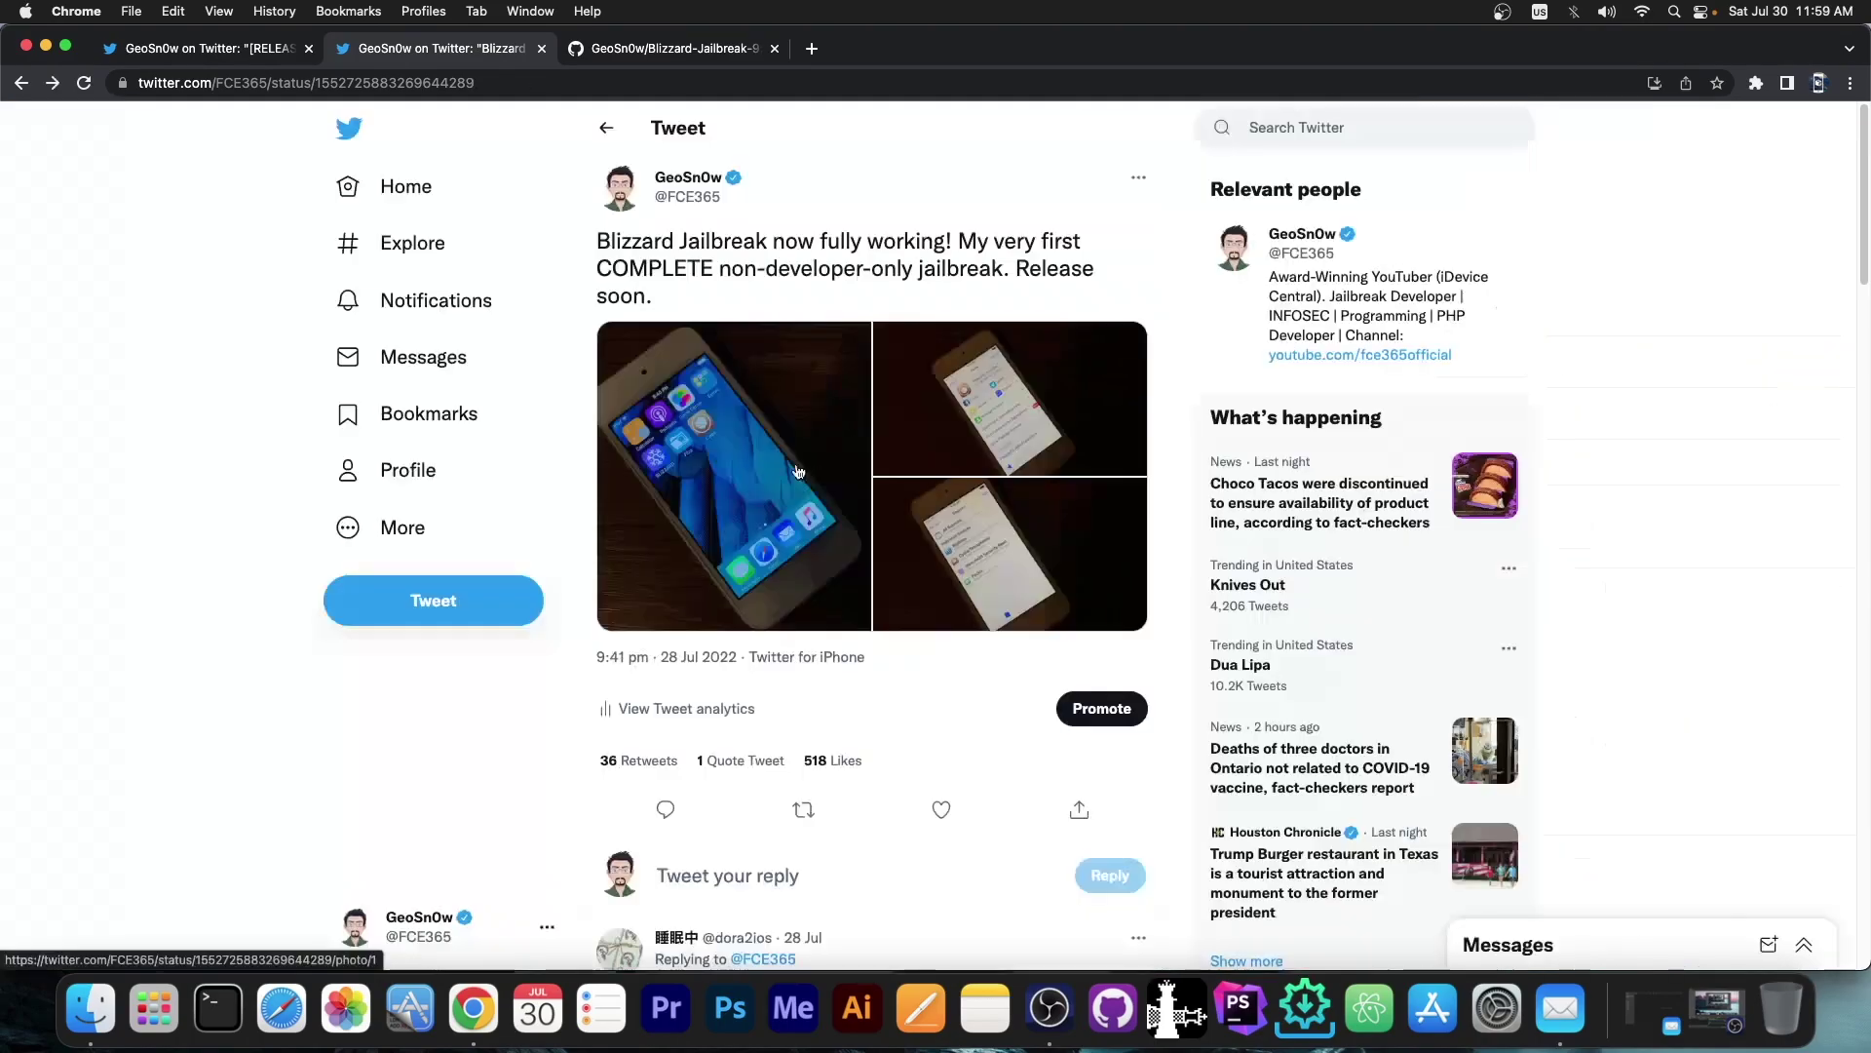
key(ctrl+shift+Tab)
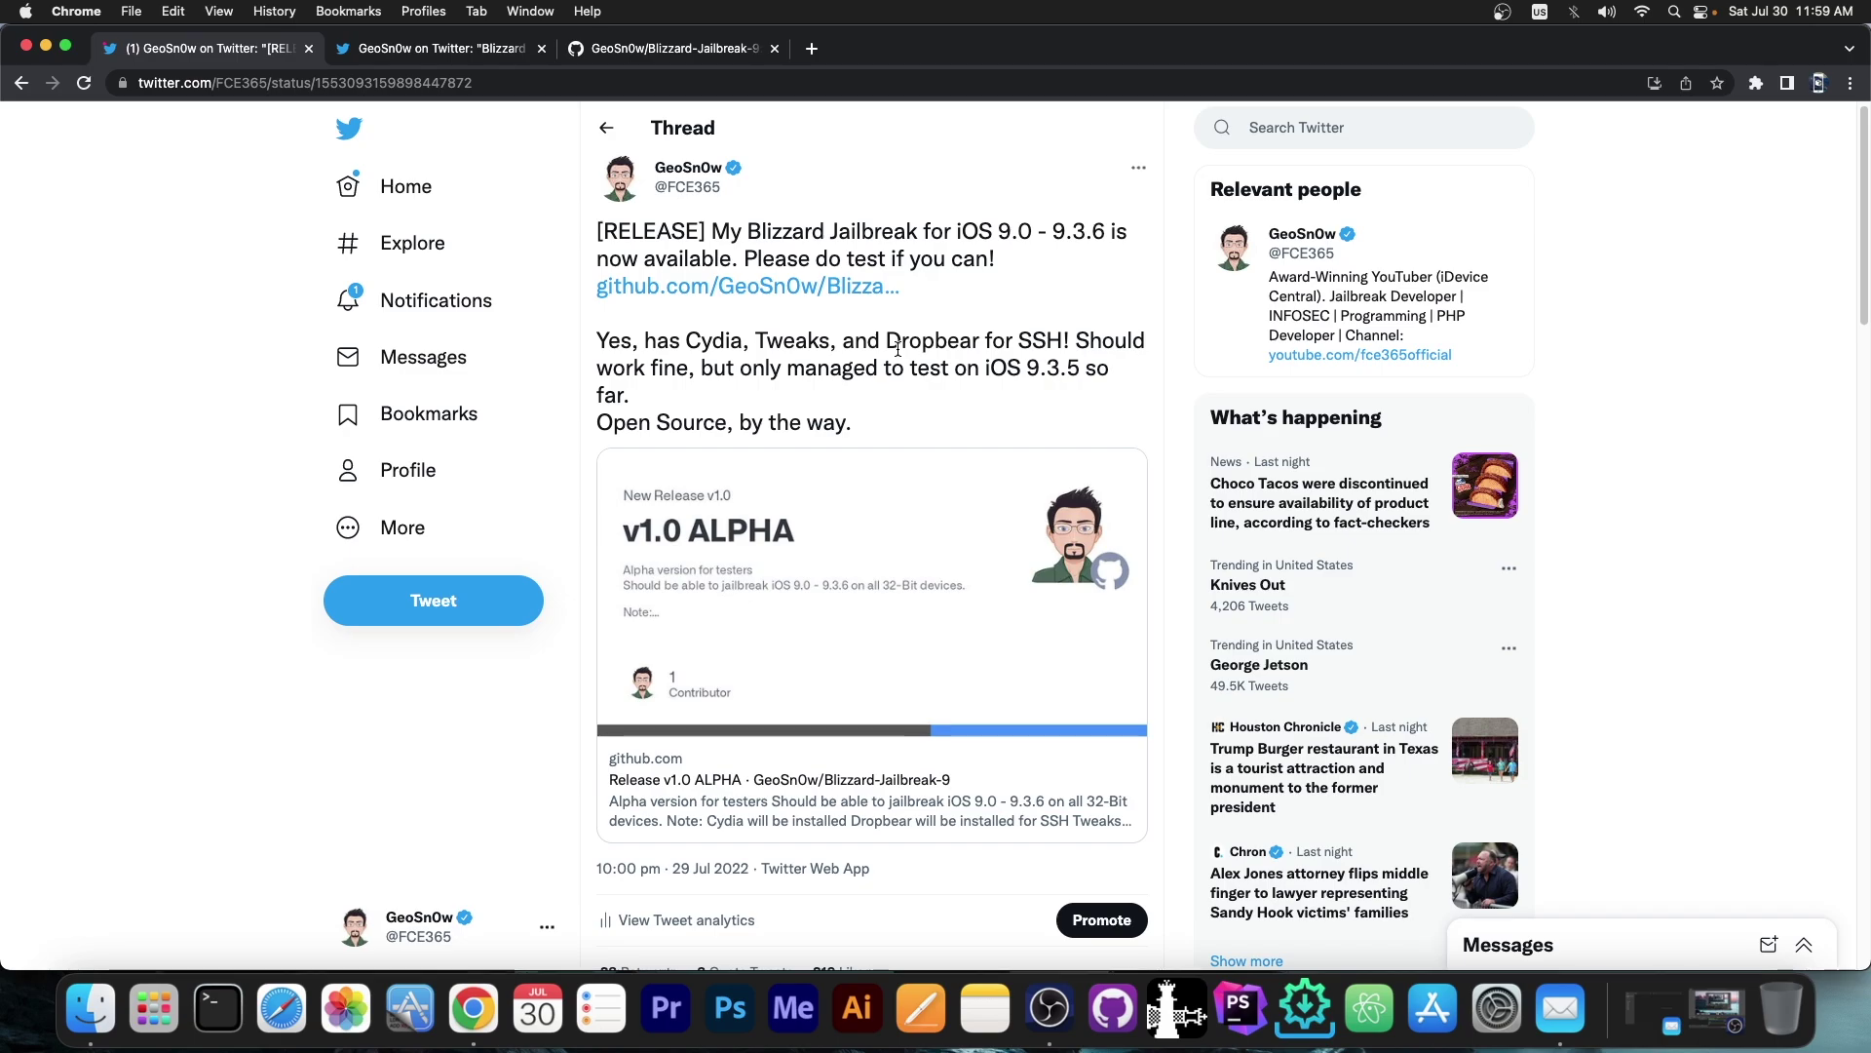
Step: Bring up the Blizzard-Jailbreak-9 repository page with its file list, 45 commits and 1 tag
scroll(733, 322, up, 1)
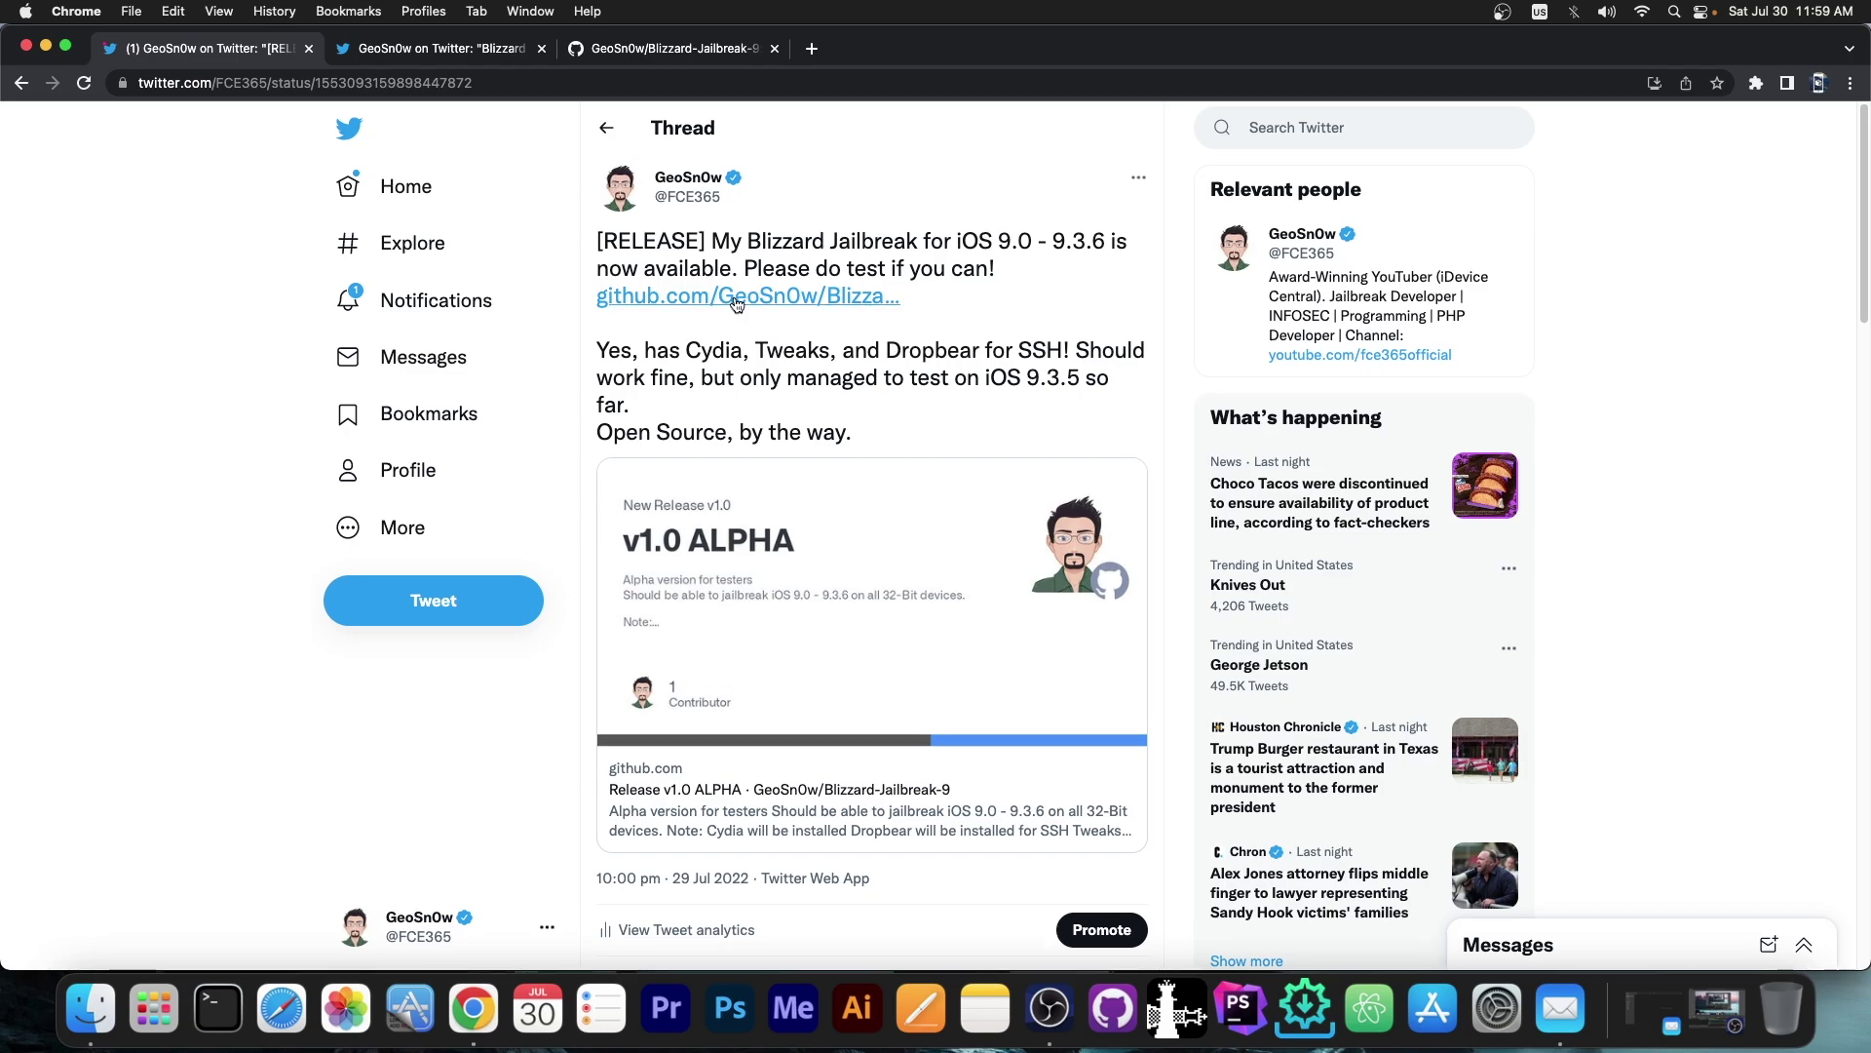
click(669, 51)
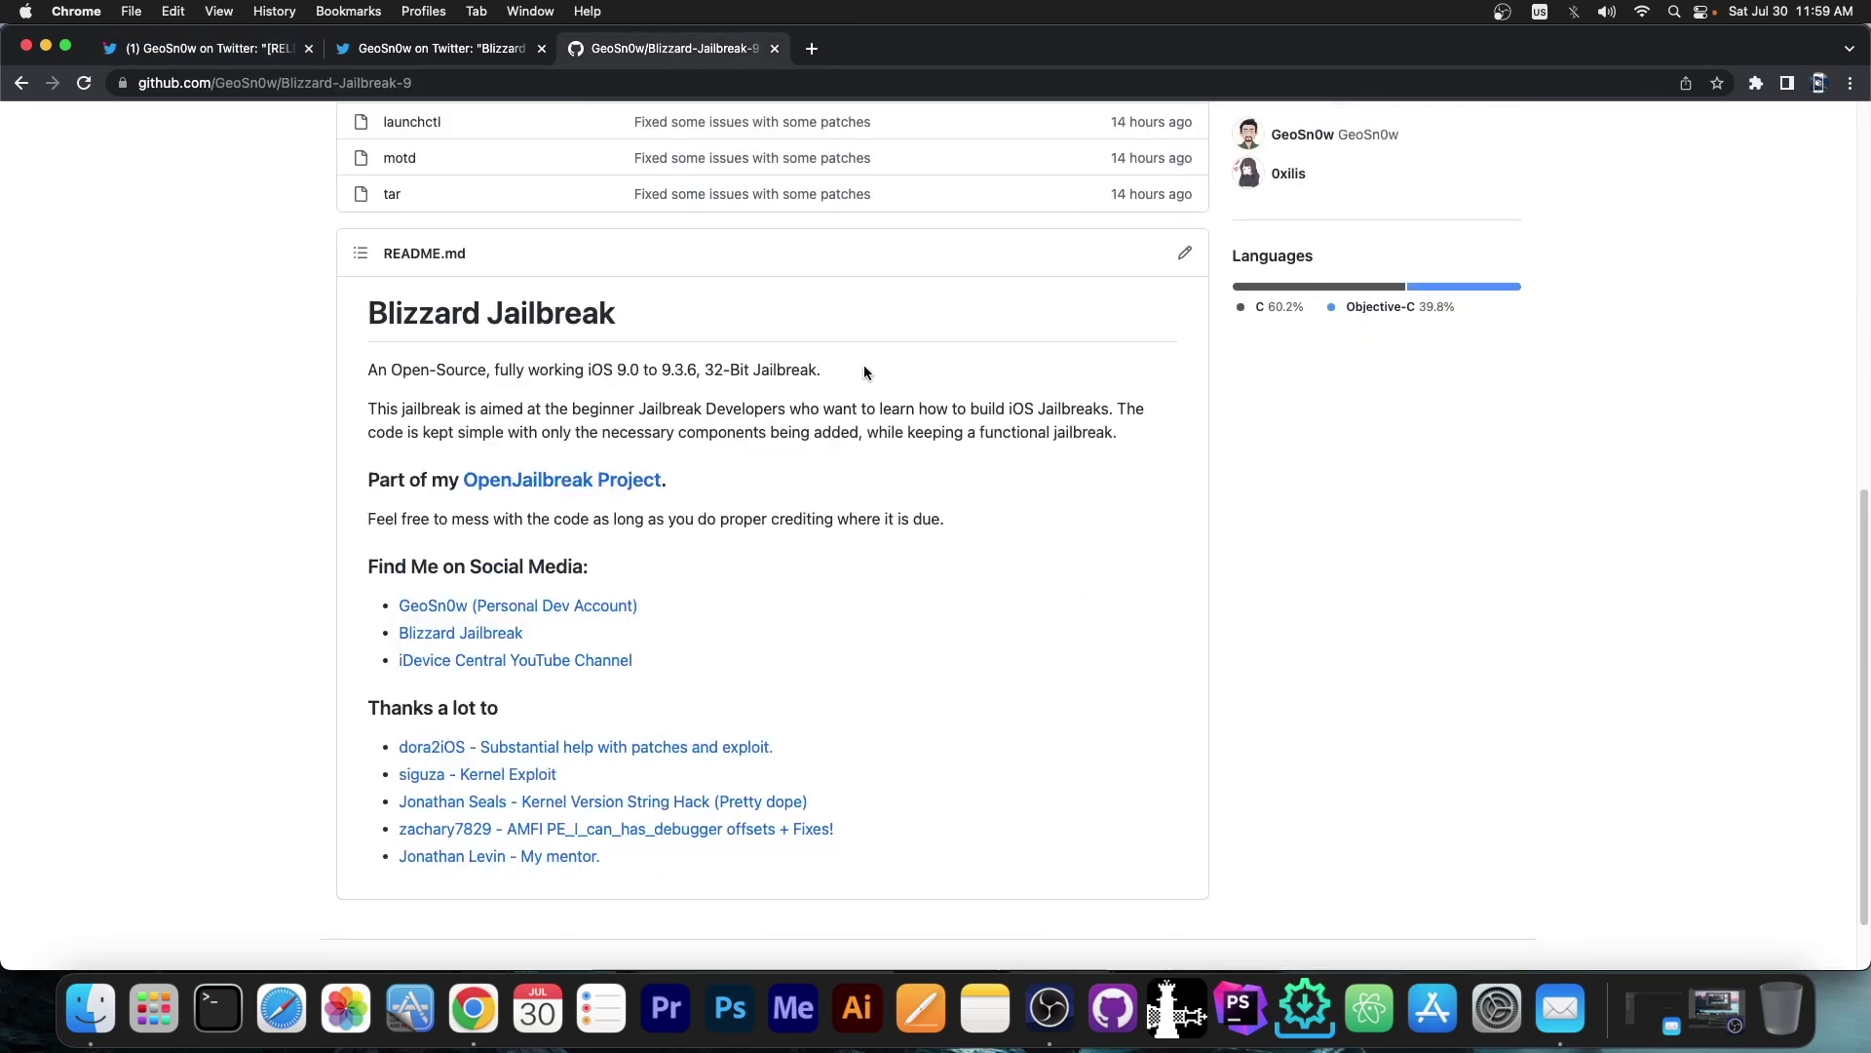
scroll(743, 323, up, 5)
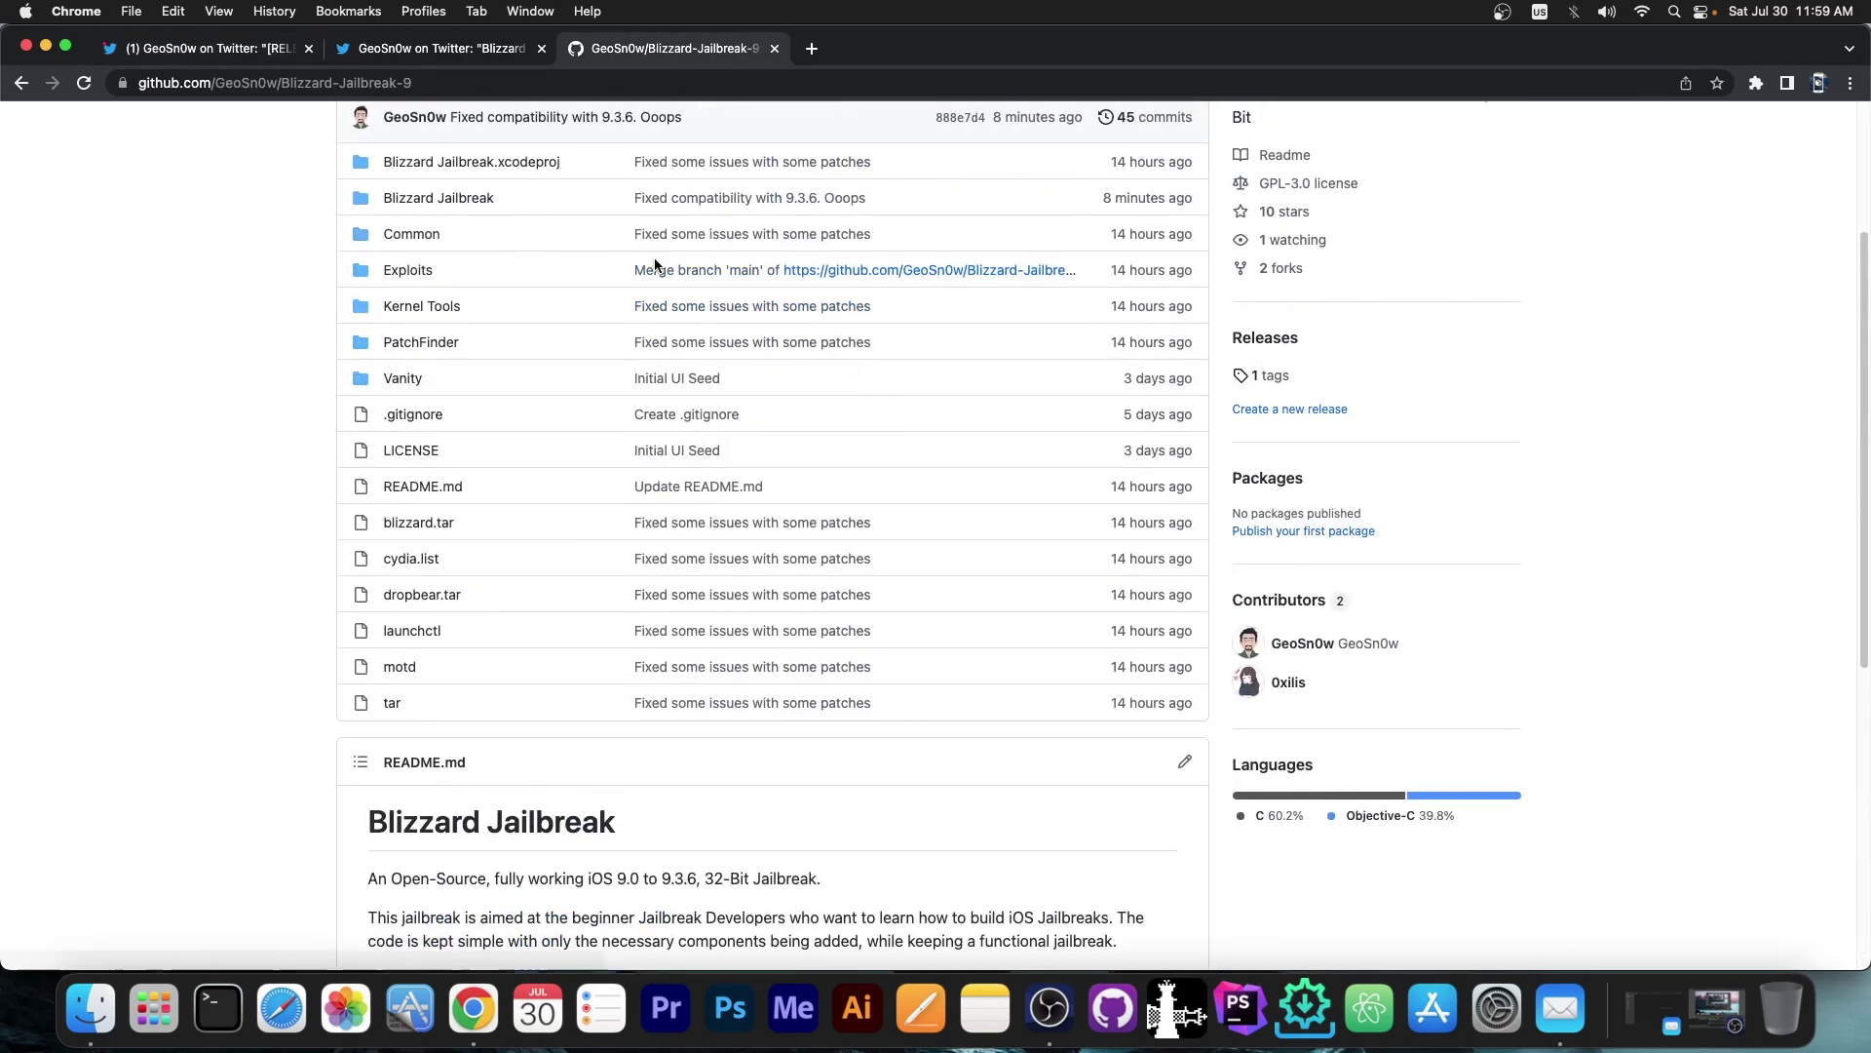
scroll(513, 322, up, 3)
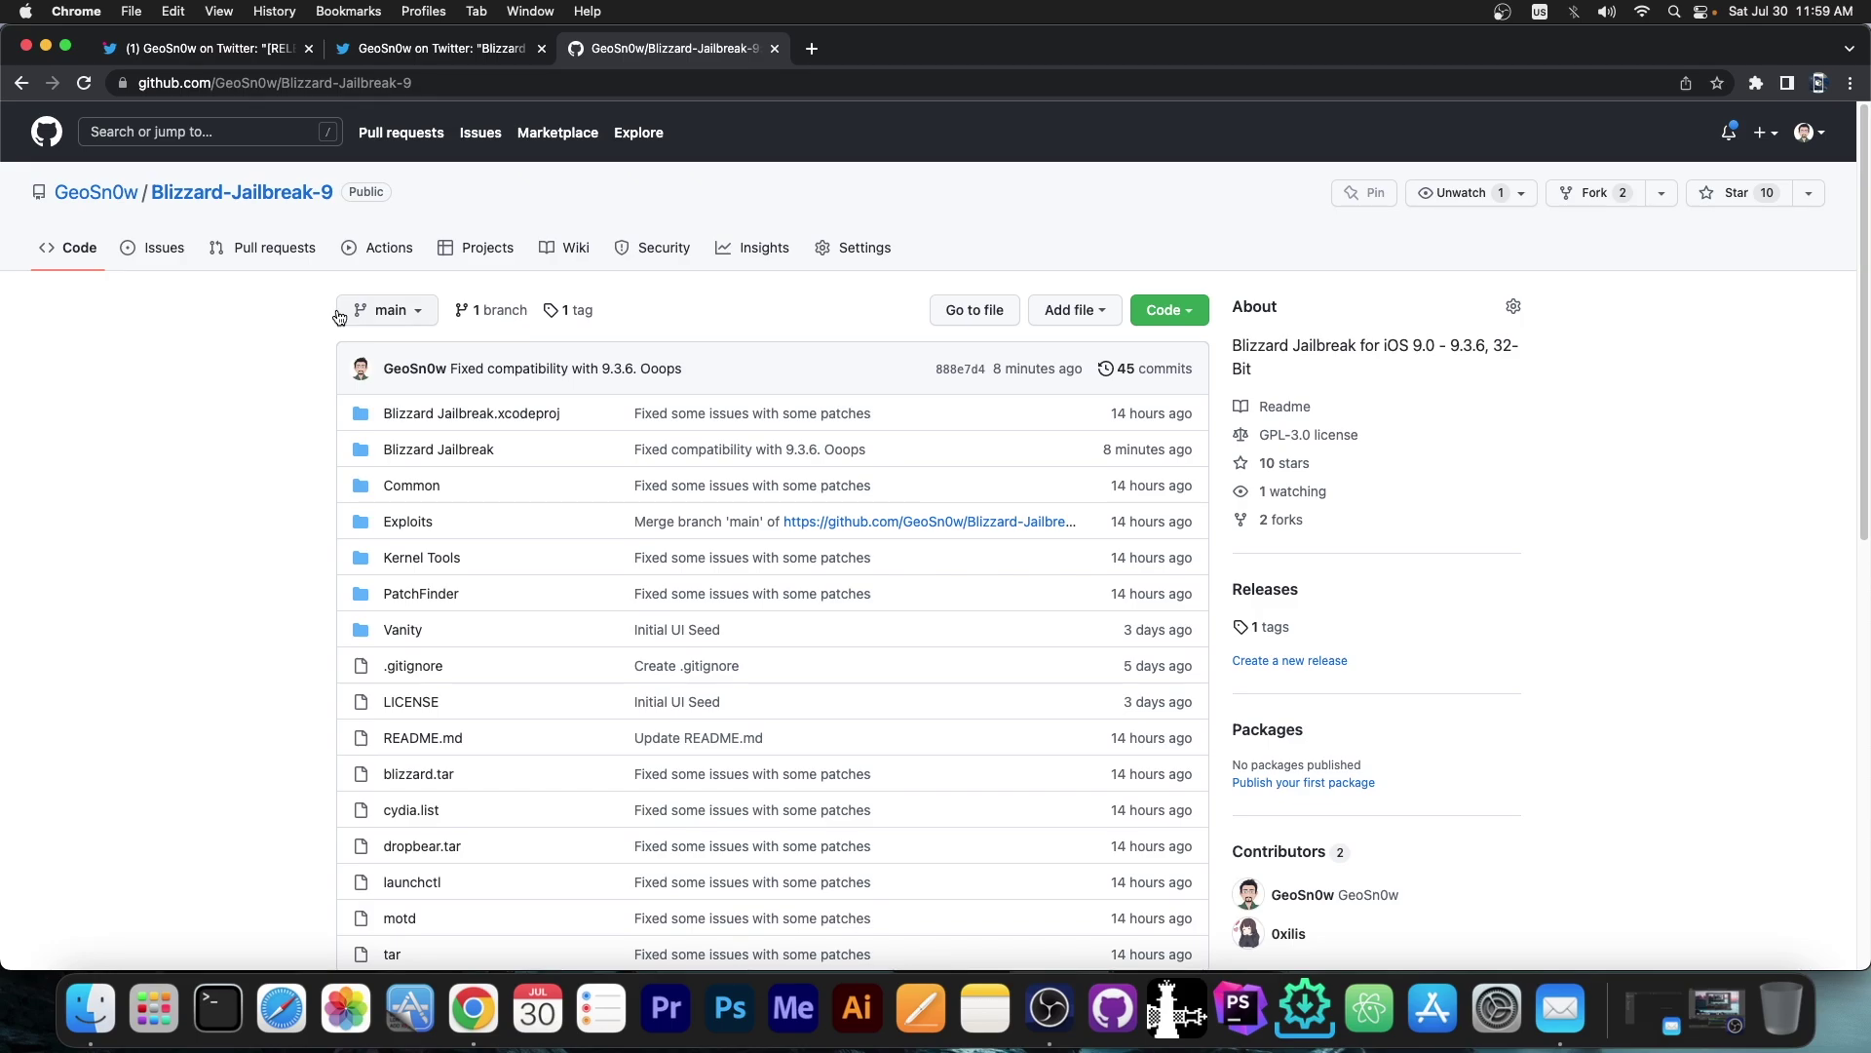
scroll(1334, 748, down, 1)
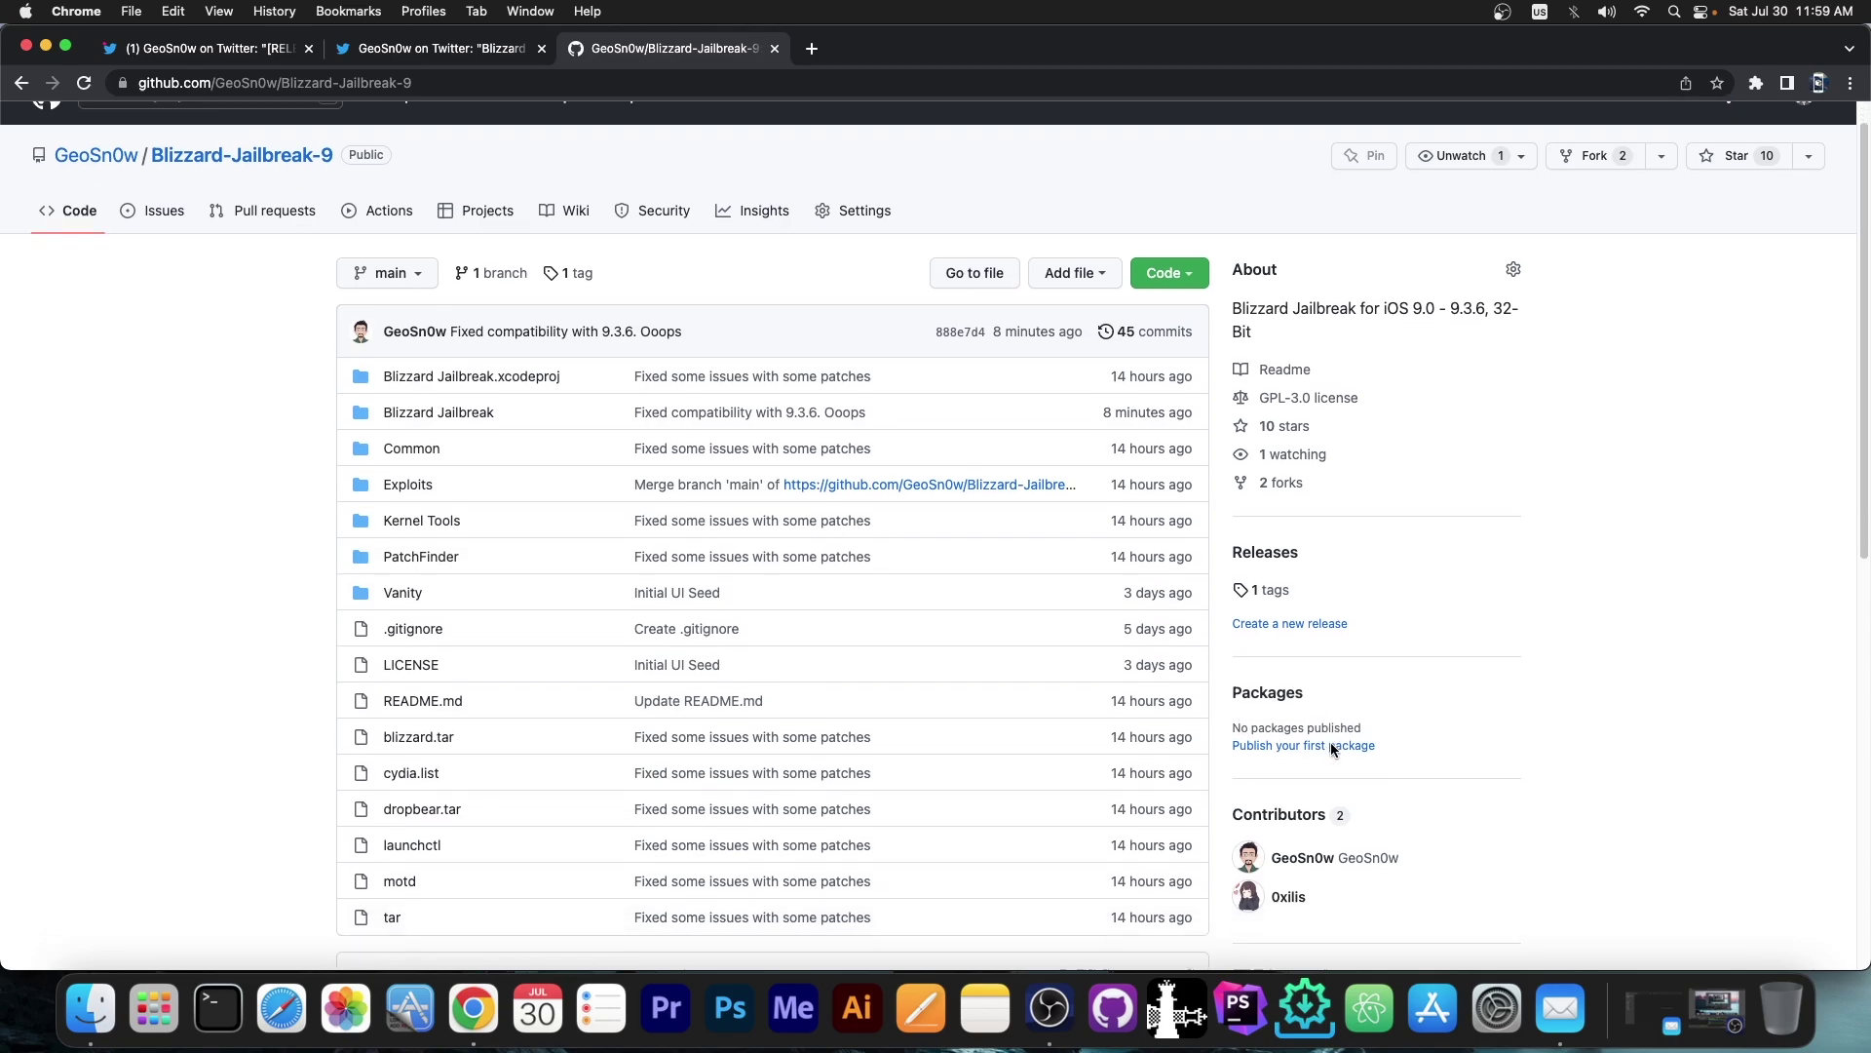
scroll(1335, 749, down, 3)
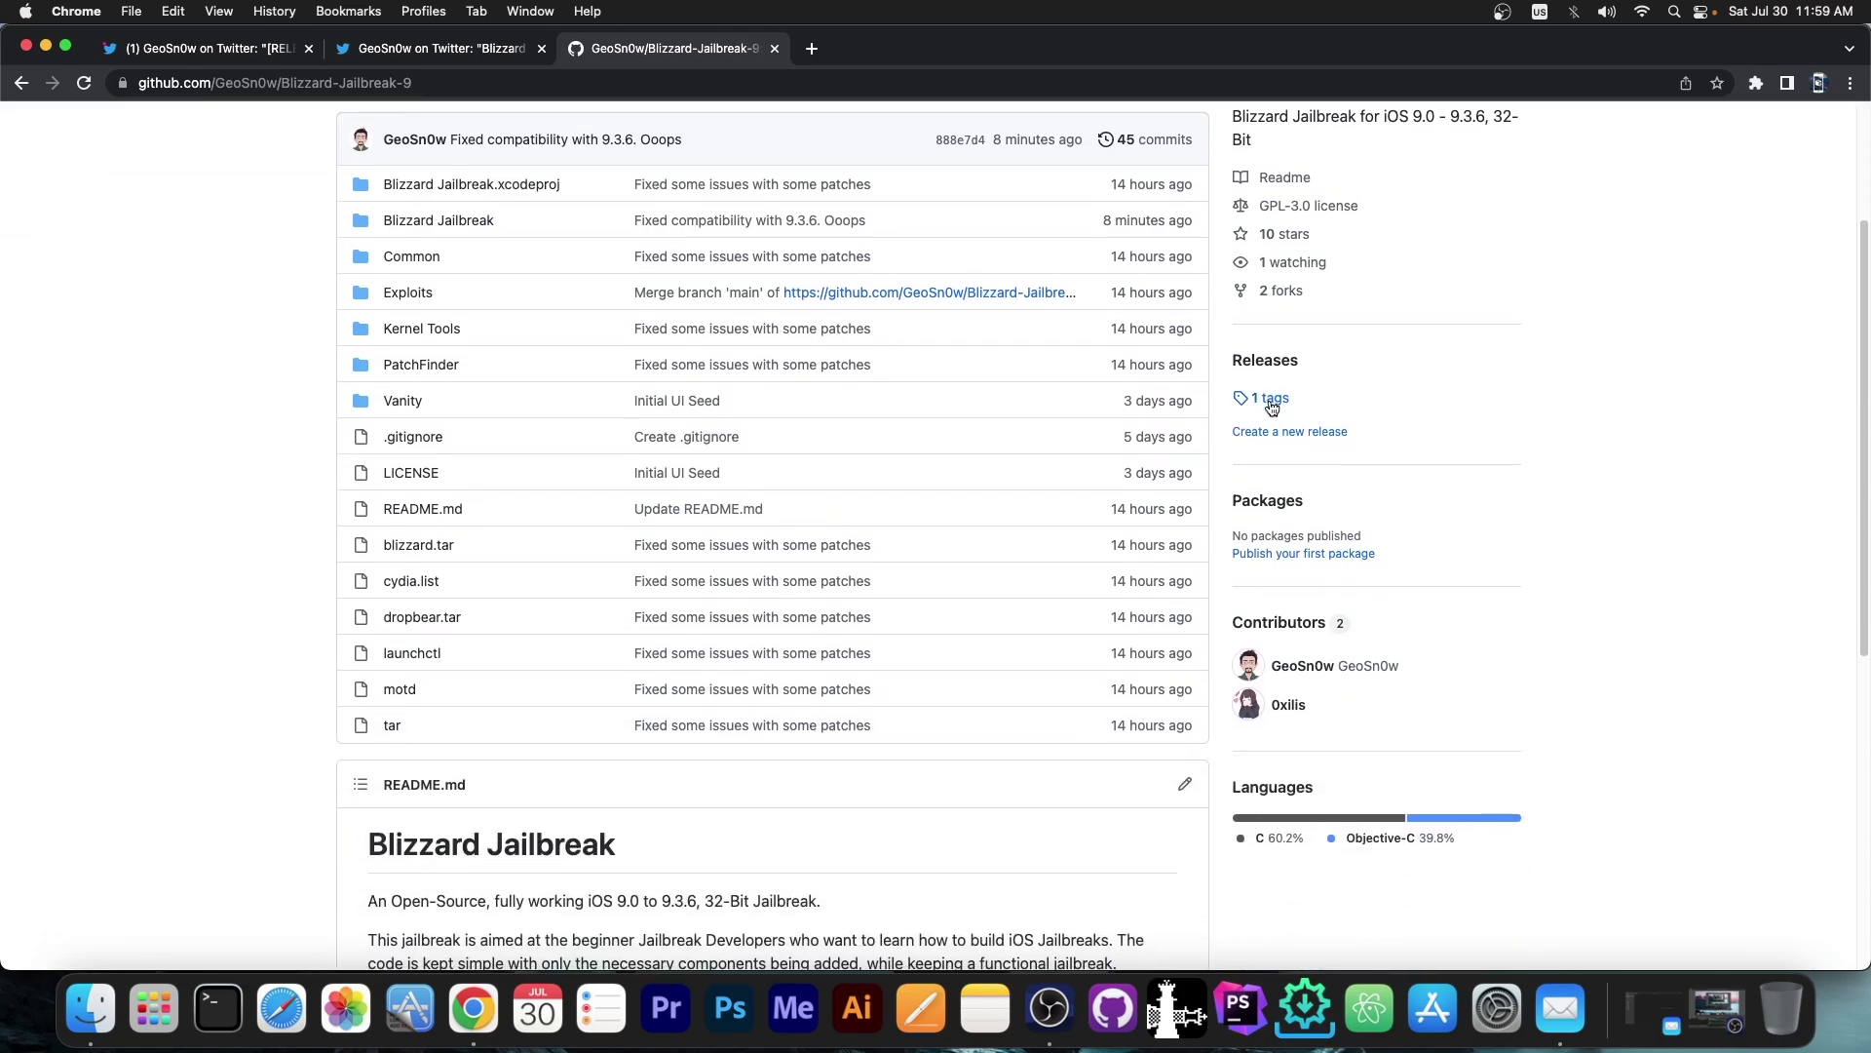
Step: Download Blizzard.Jailbreak.v1.0.ipa from the v1.0 ALPHA release assets to the Desktop
click(1272, 407)
click(370, 422)
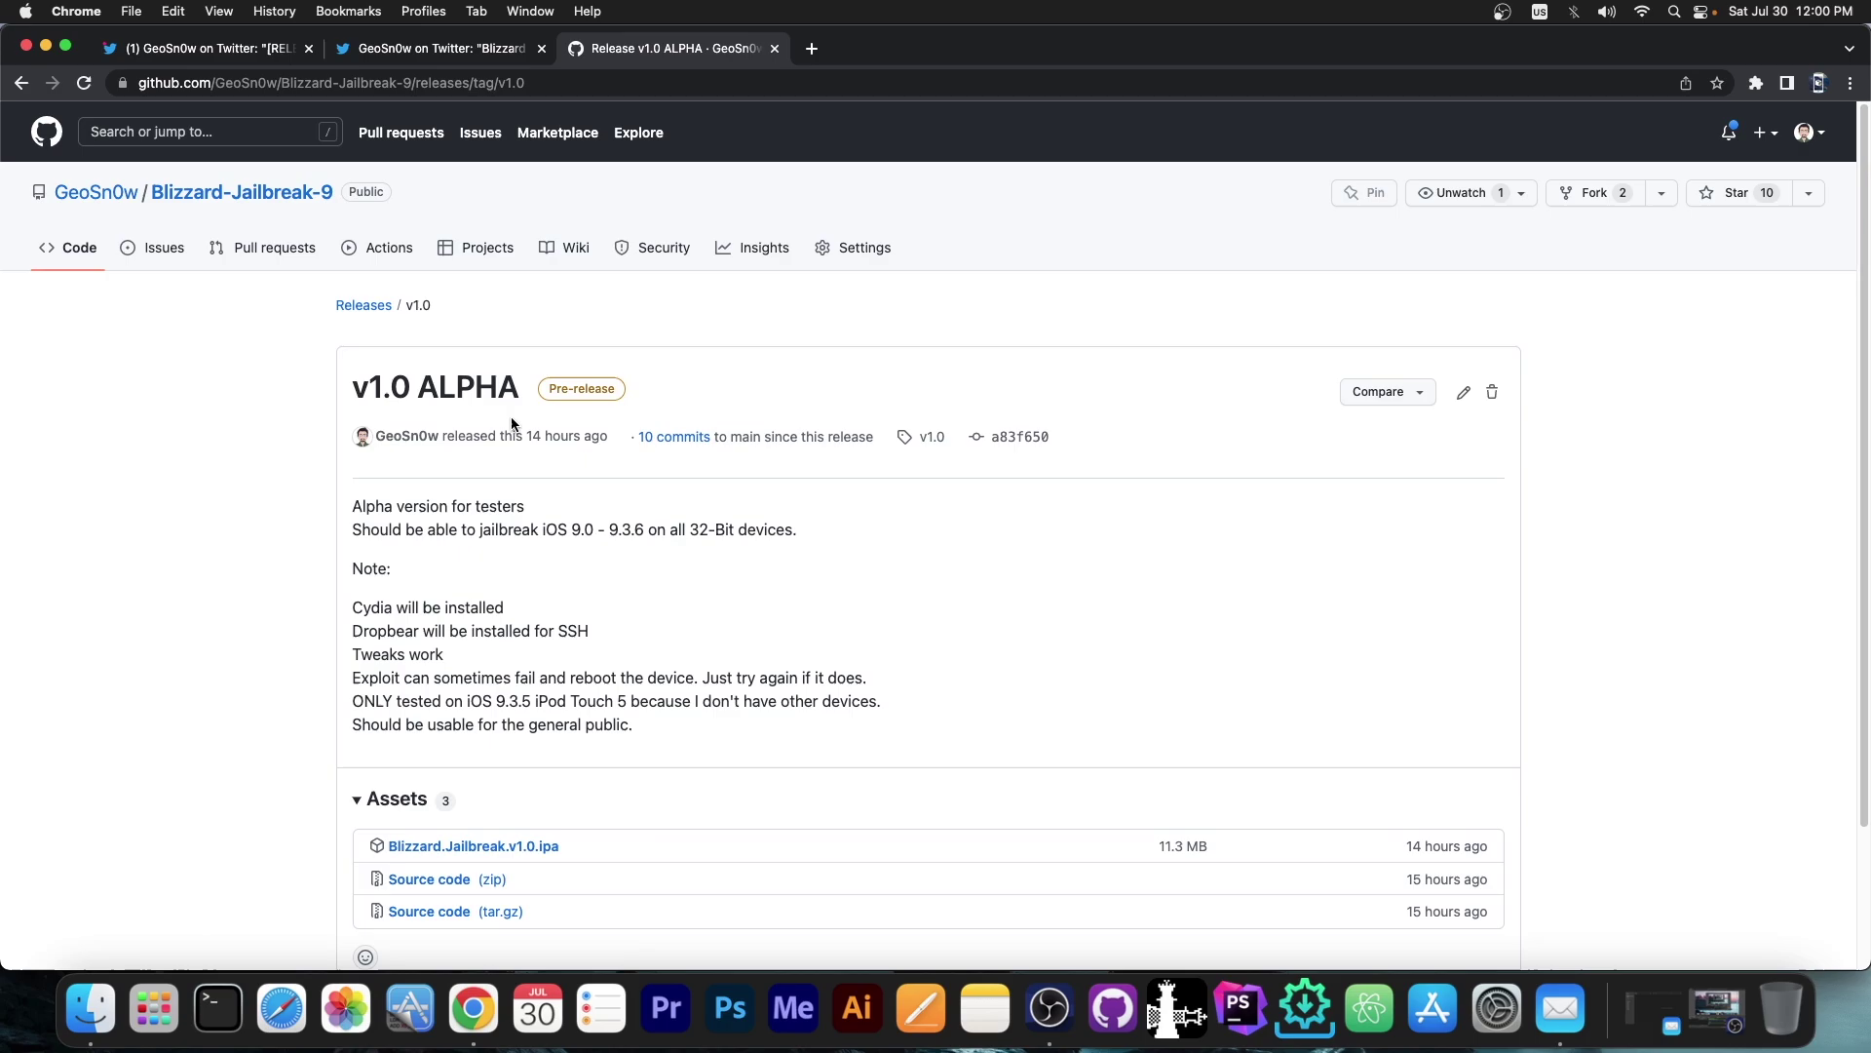
scroll(514, 422, down, 3)
click(487, 687)
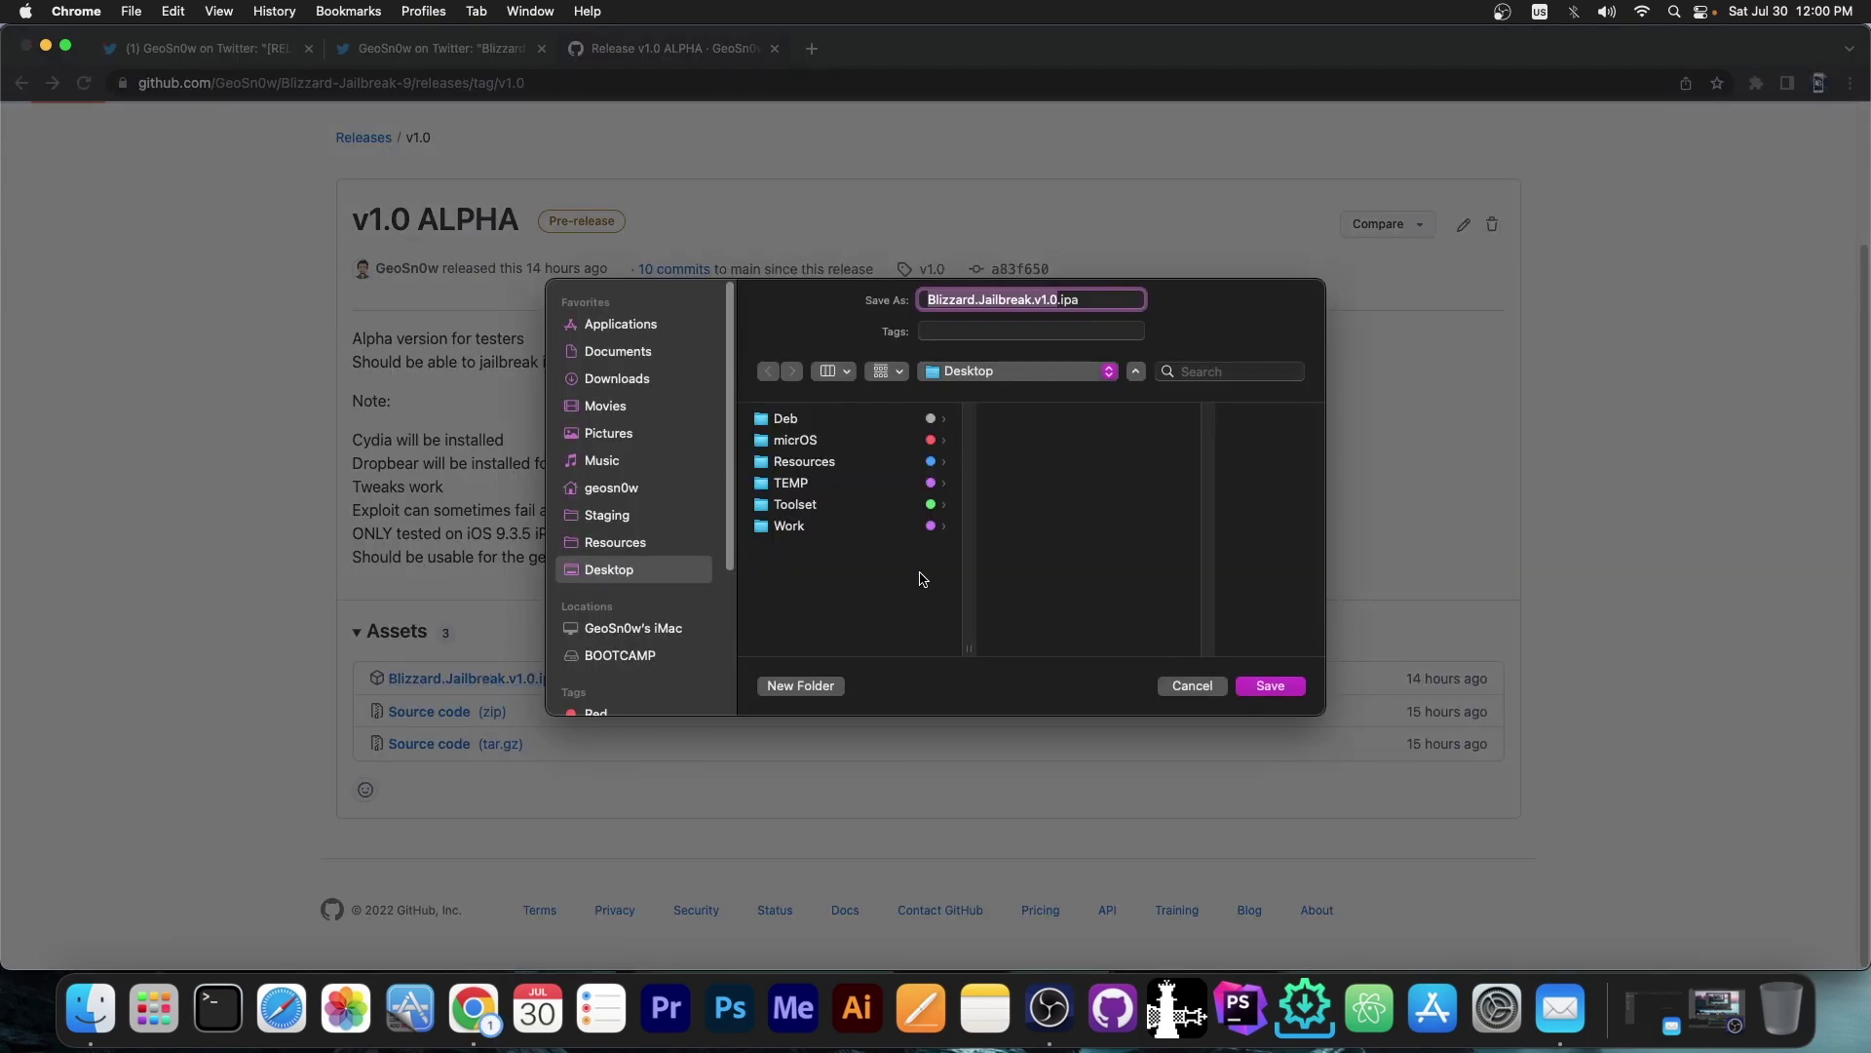
key(Return)
scroll(505, 283, up, 3)
key(super+1)
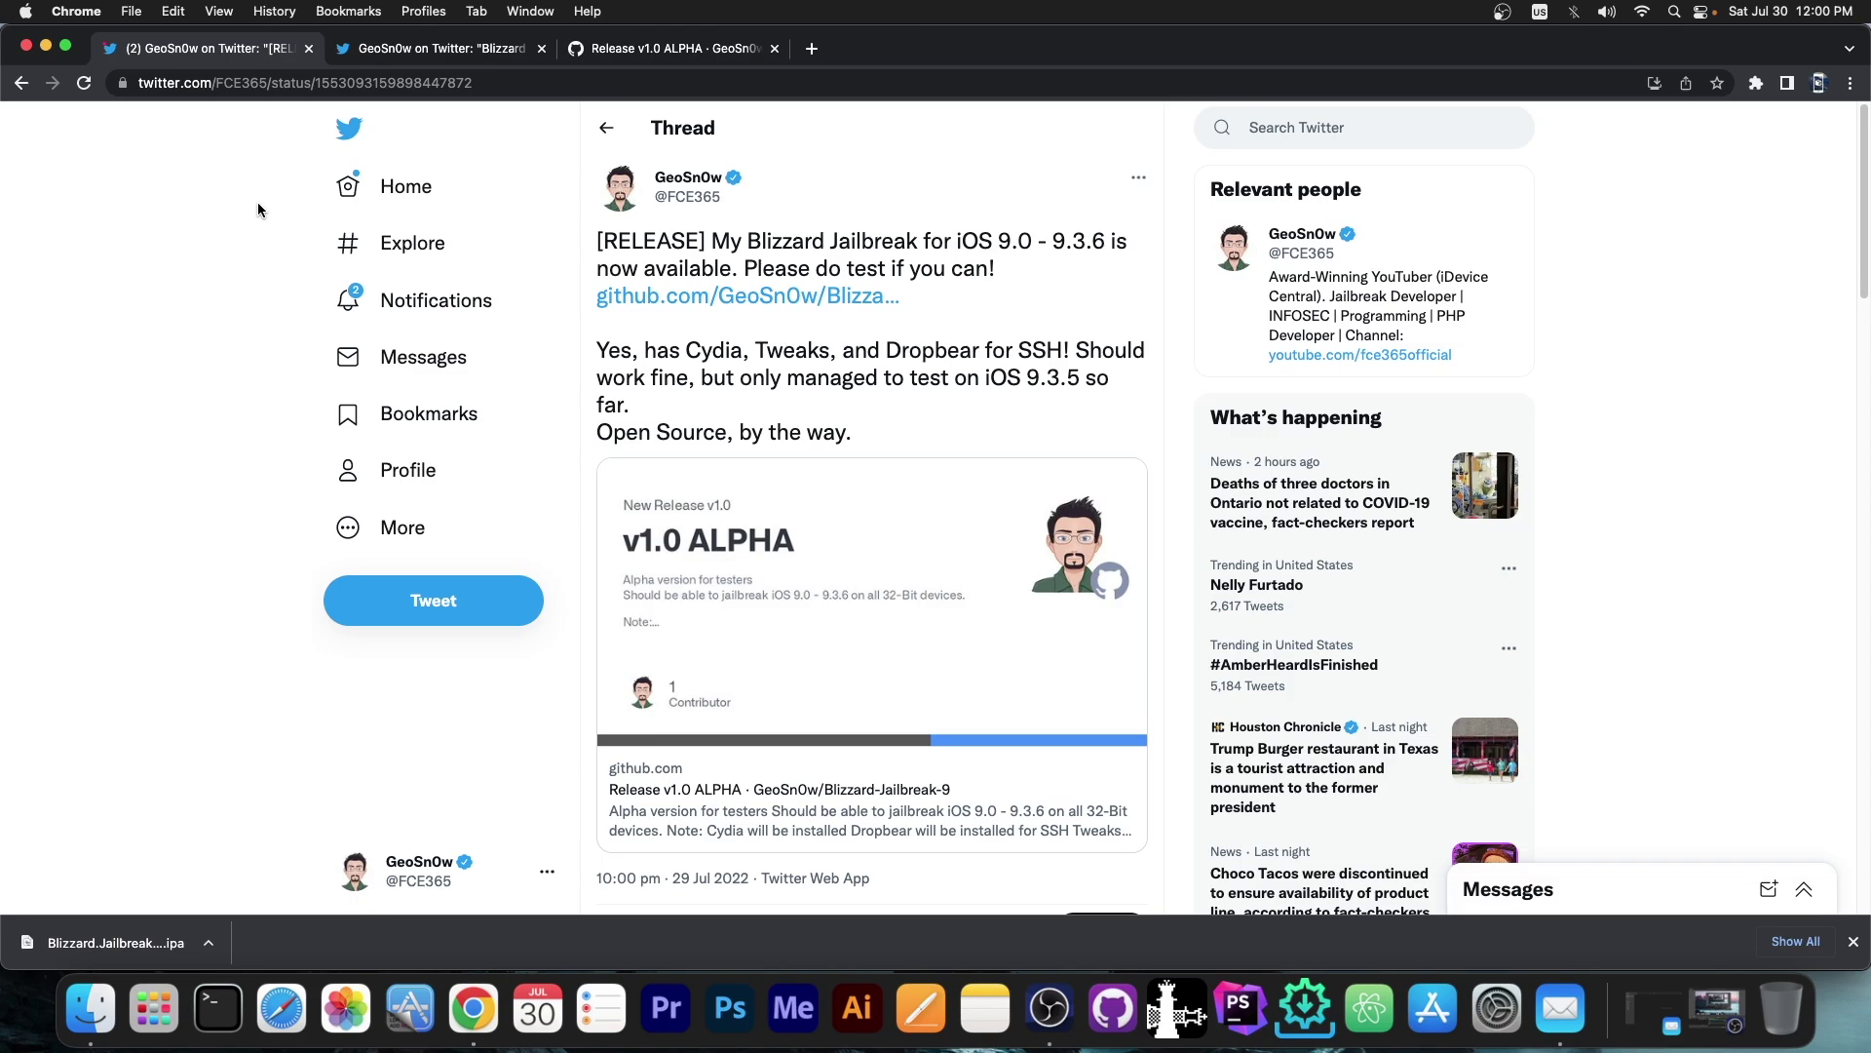
Step: Sideload Blizzard.Jailbreak.v1.0.ipa onto the iPod touch with Sideloadly, then close Sideloadly
click(45, 47)
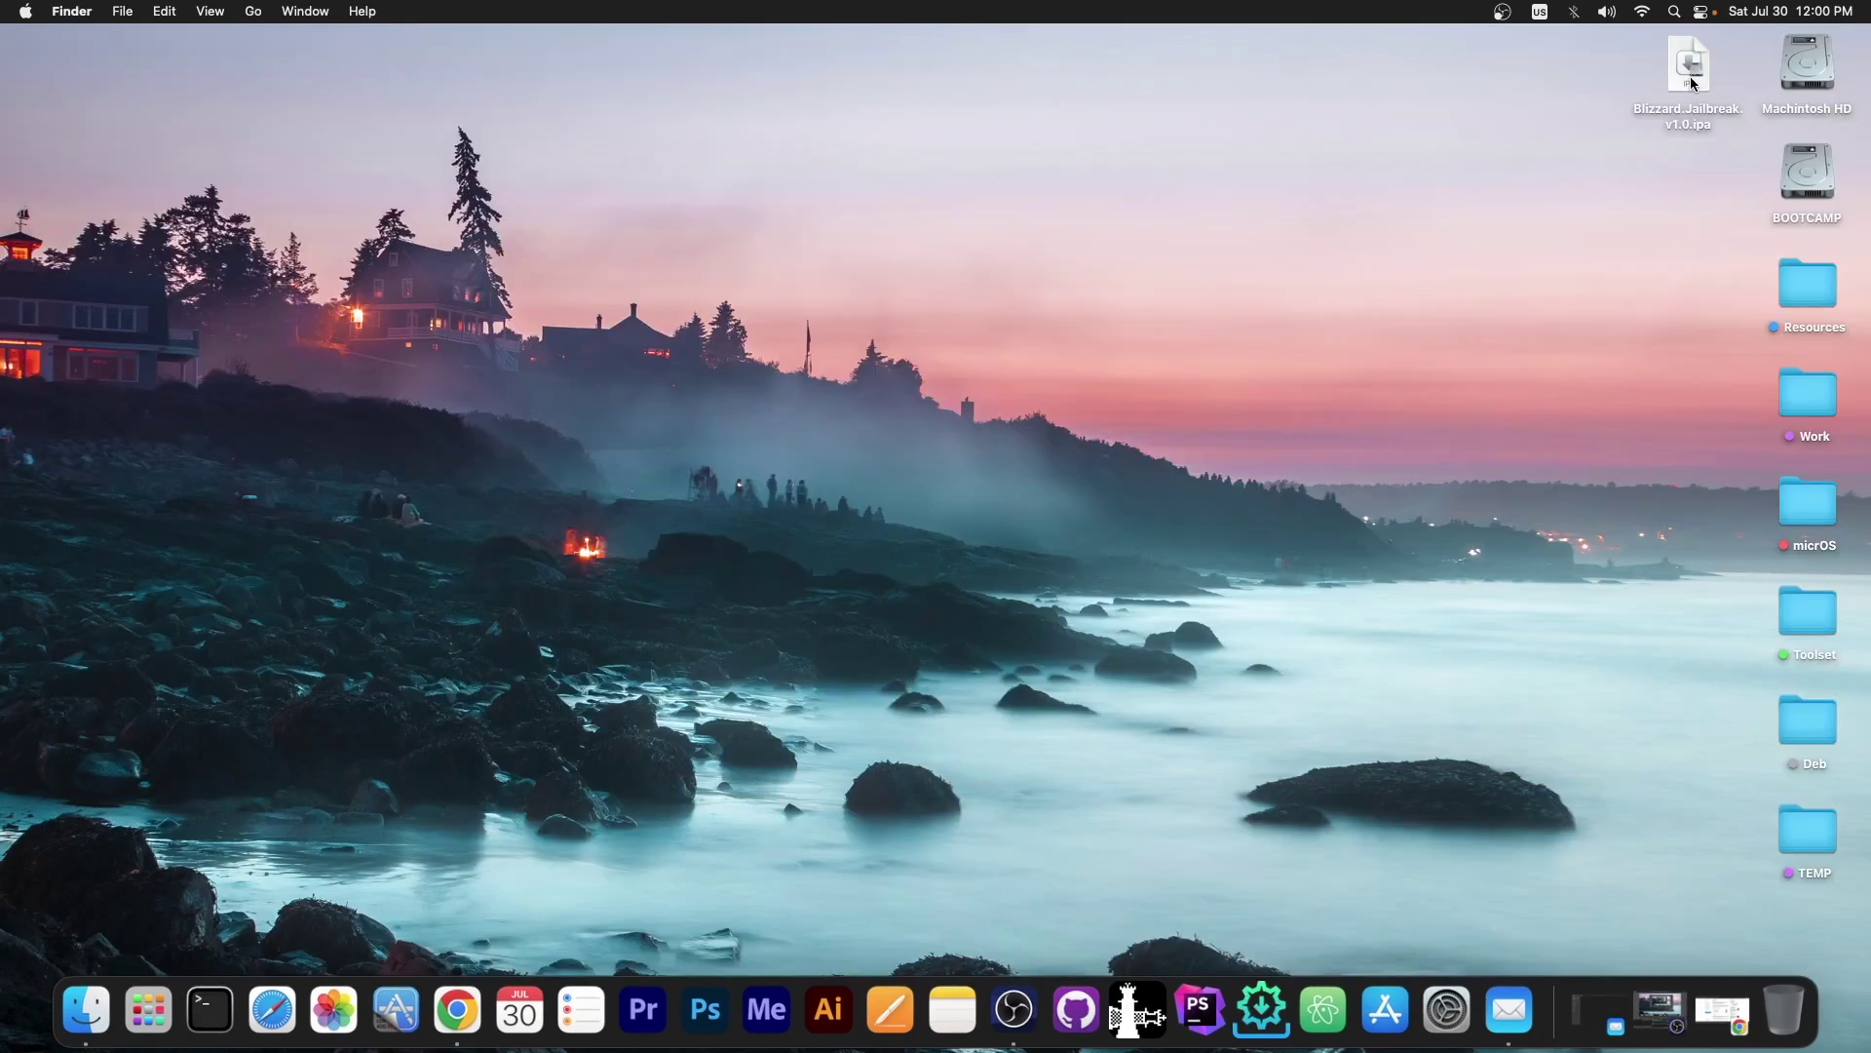
click(1262, 1009)
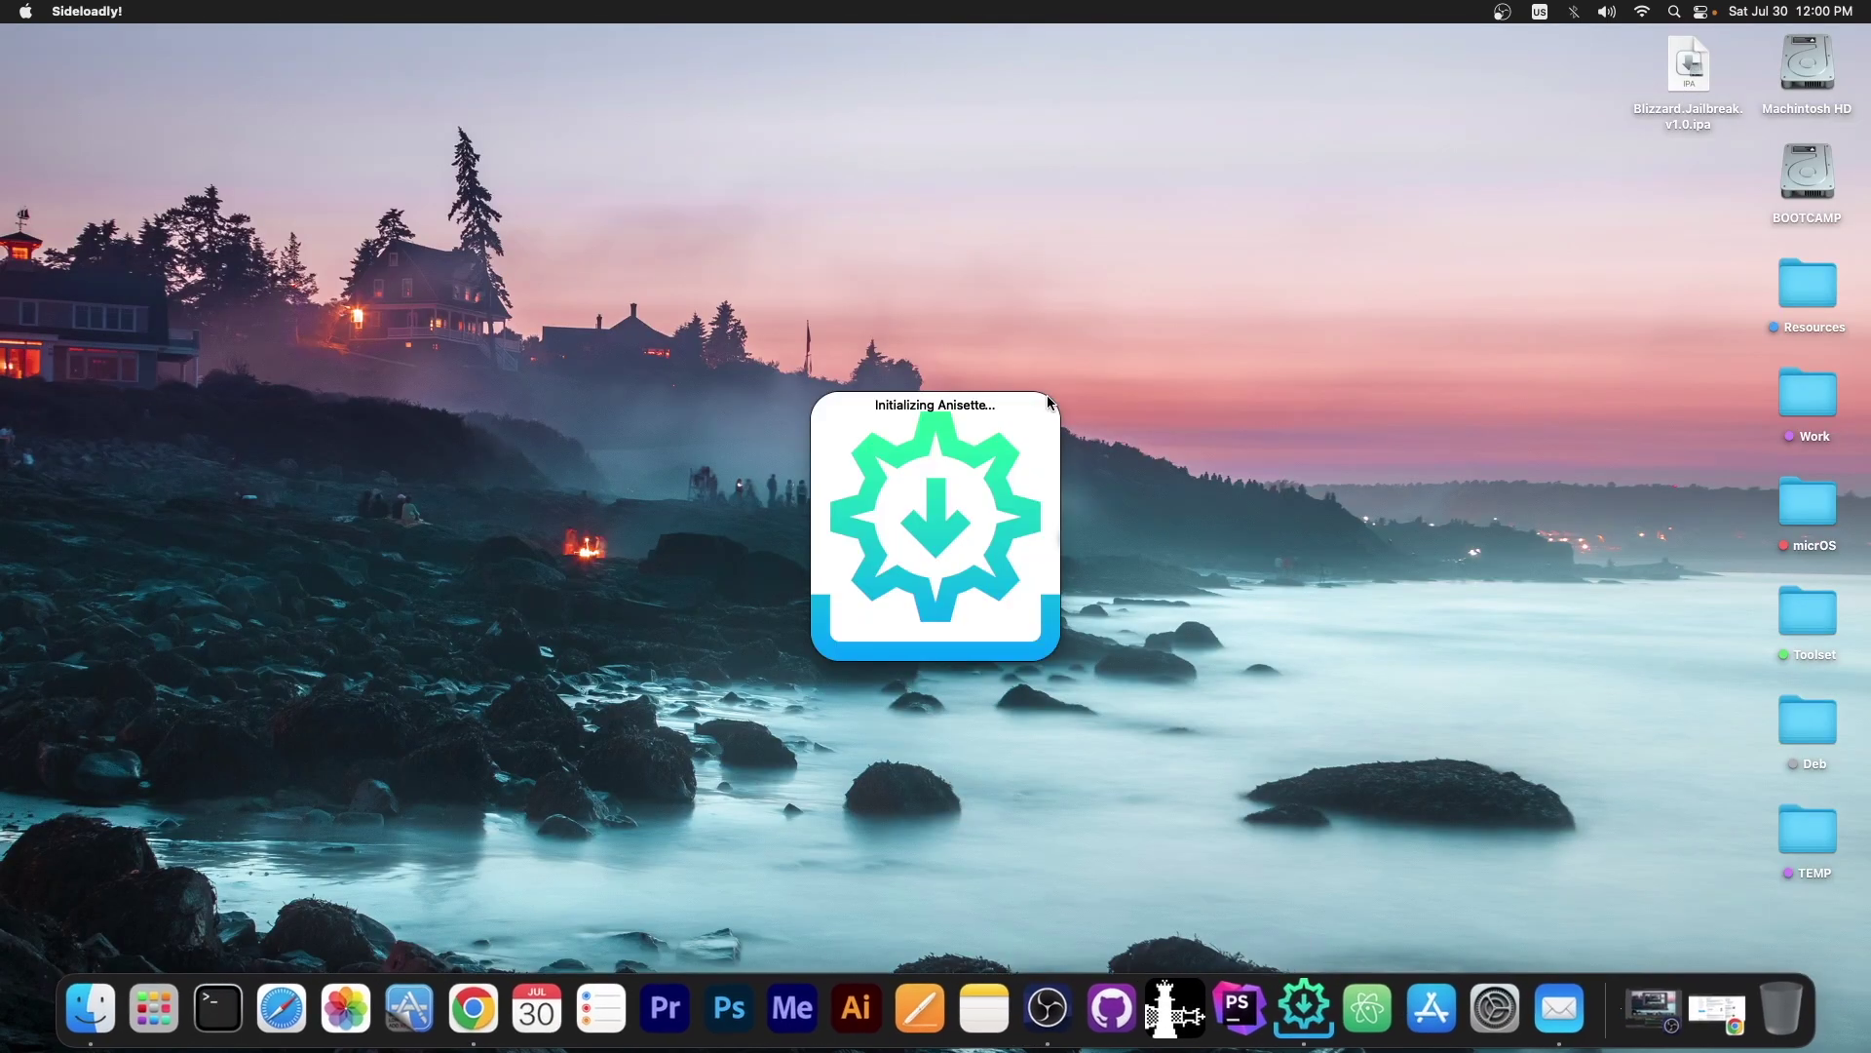
drag(1703, 119, 801, 297)
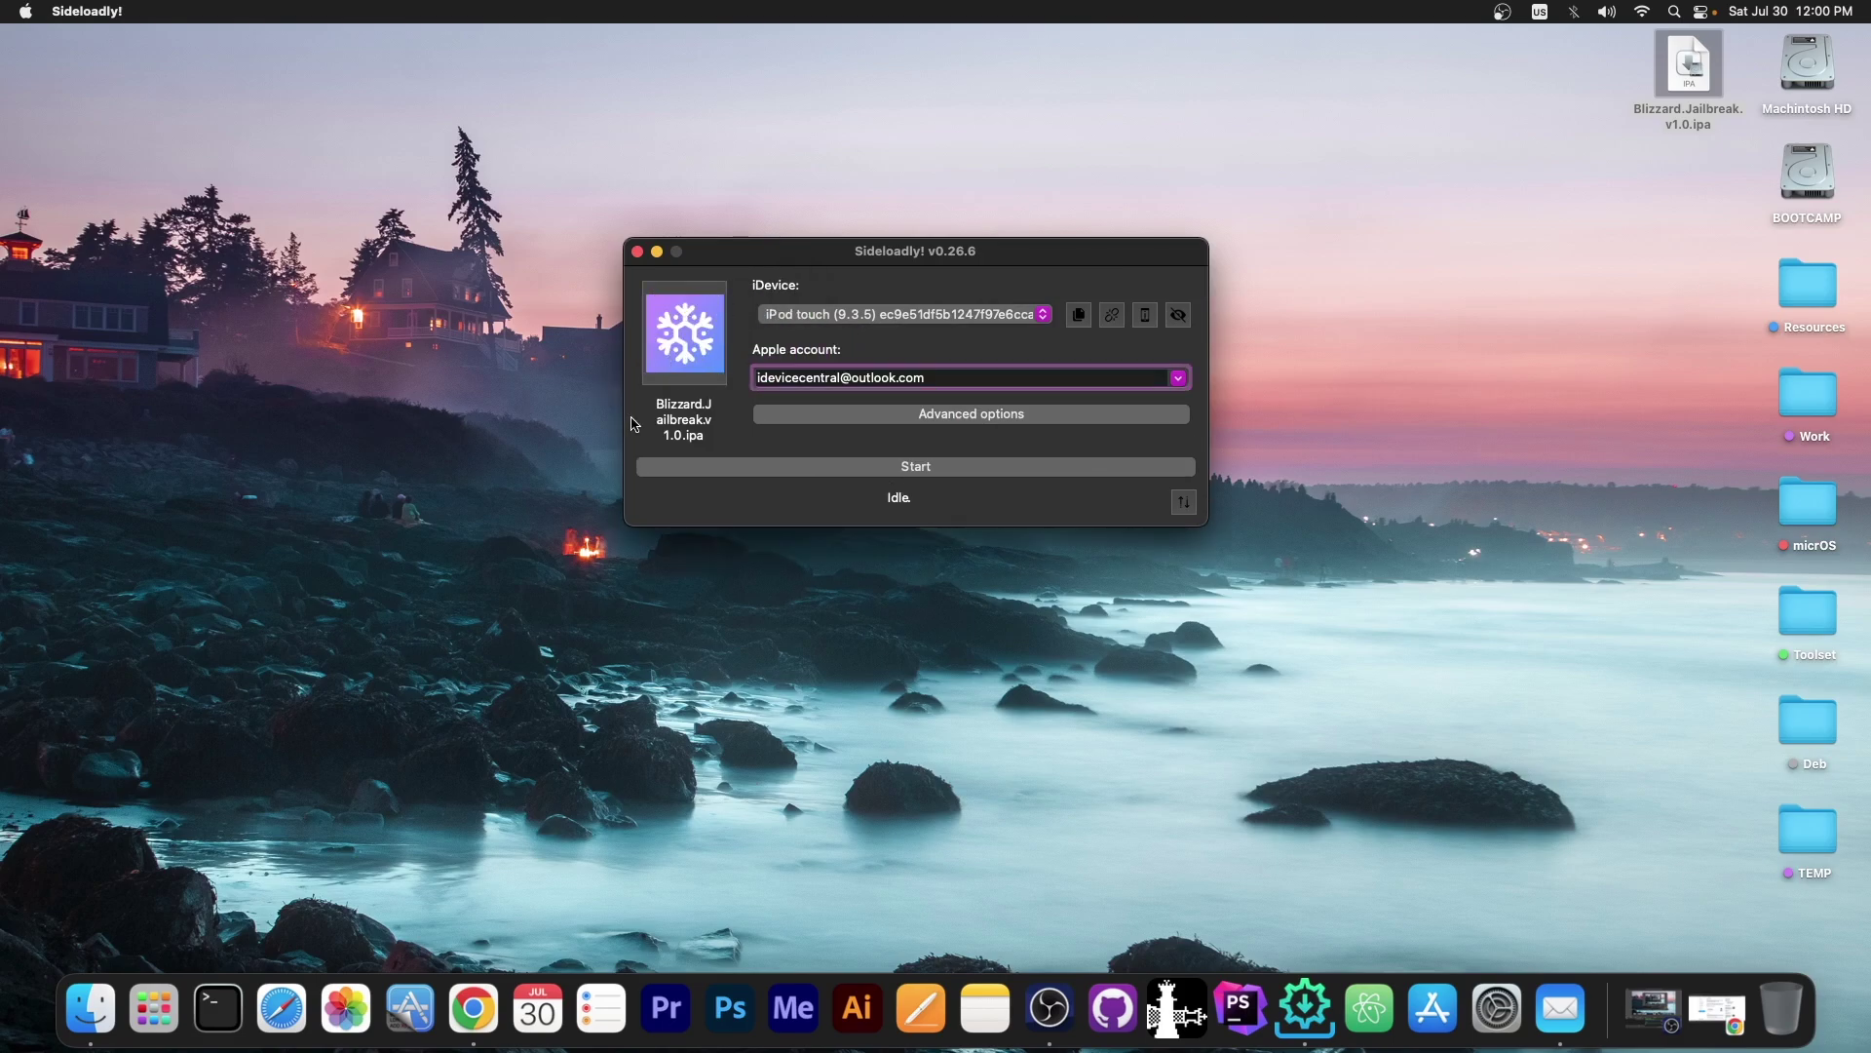
click(923, 471)
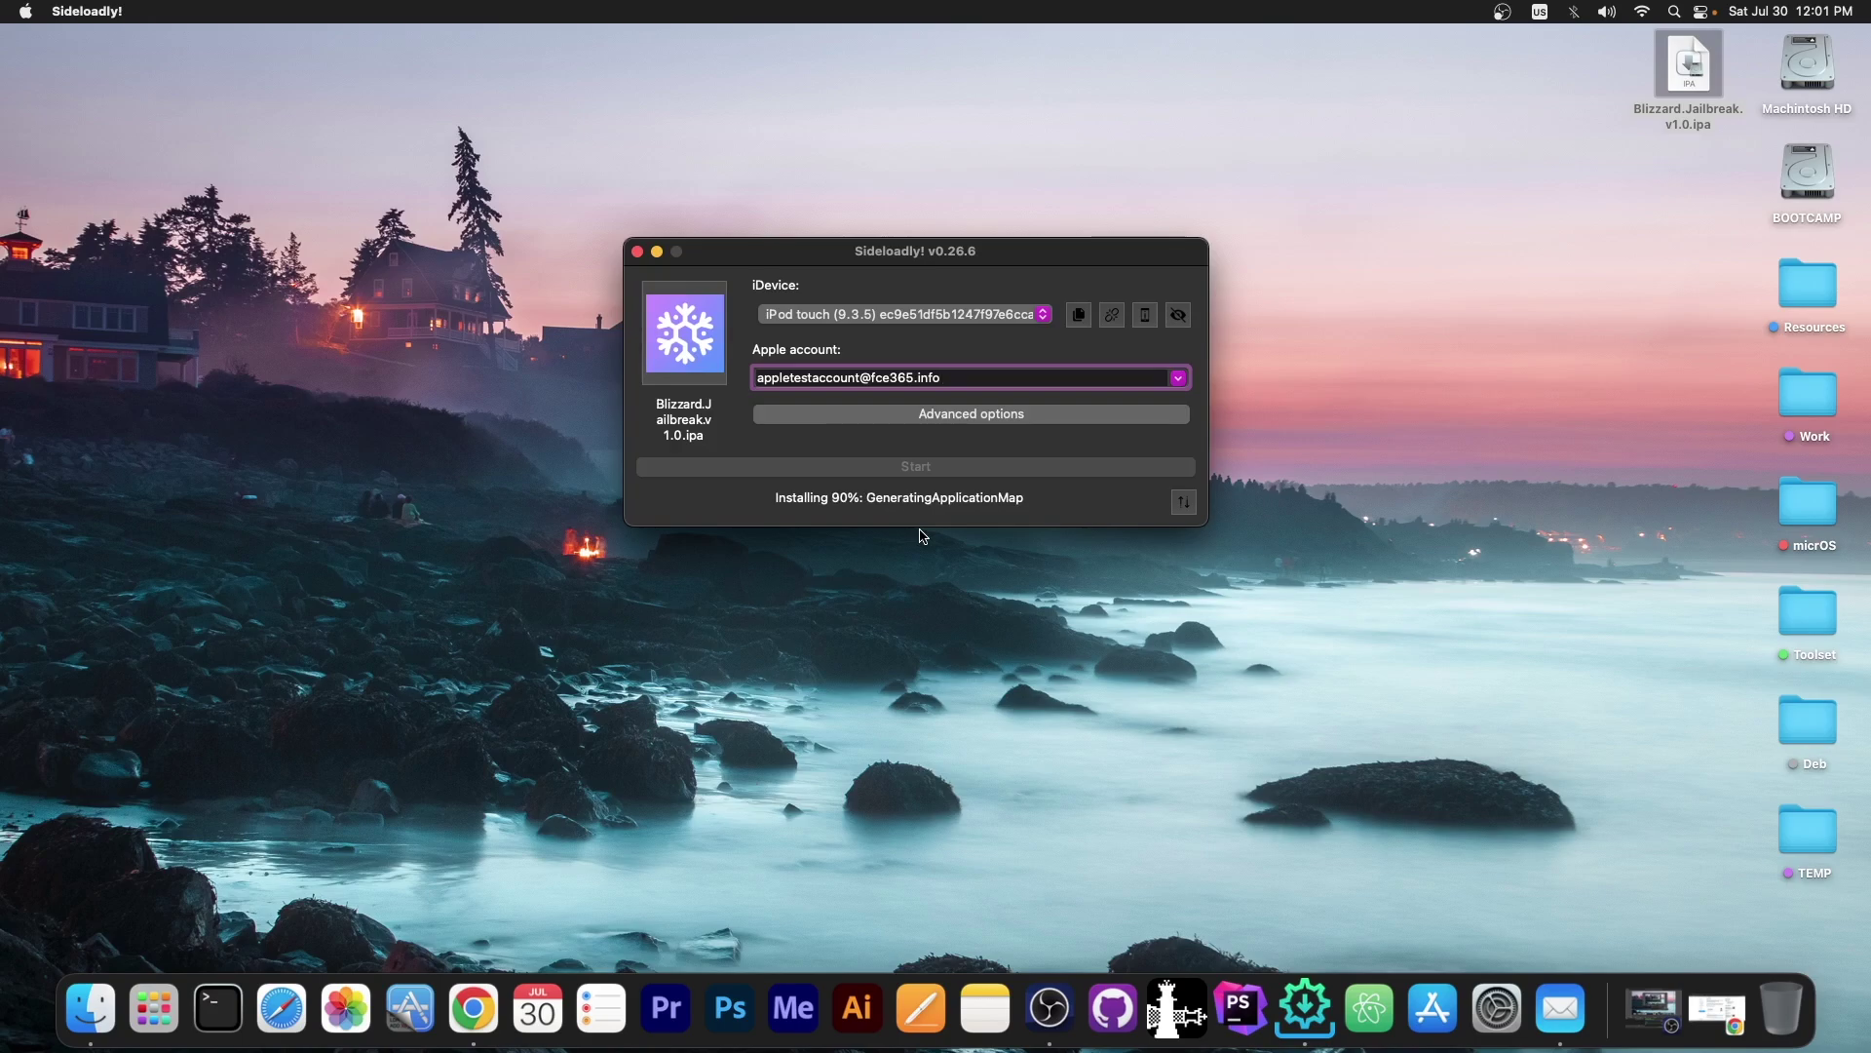
click(637, 251)
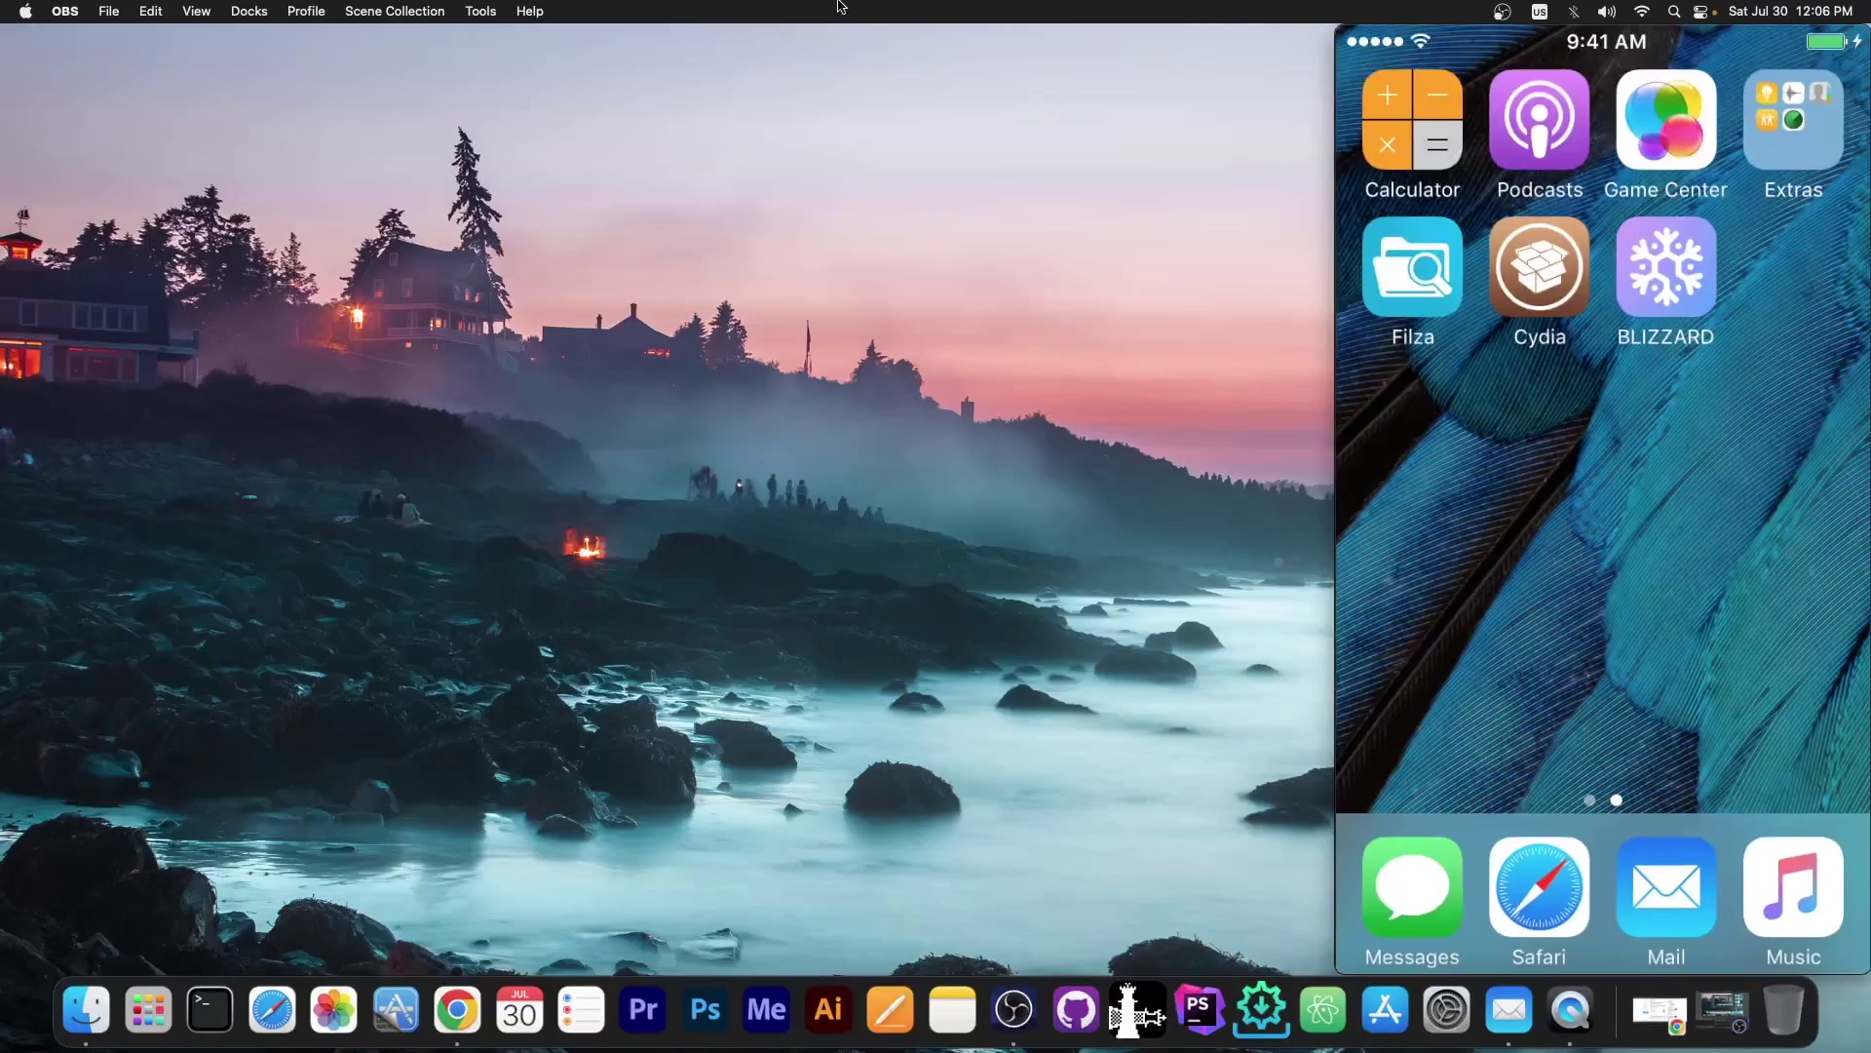
Step: Hide QuickTime, restore Chrome without its downloads bar, and open the Blizzard-Jailbreak-9 code page
click(1368, 37)
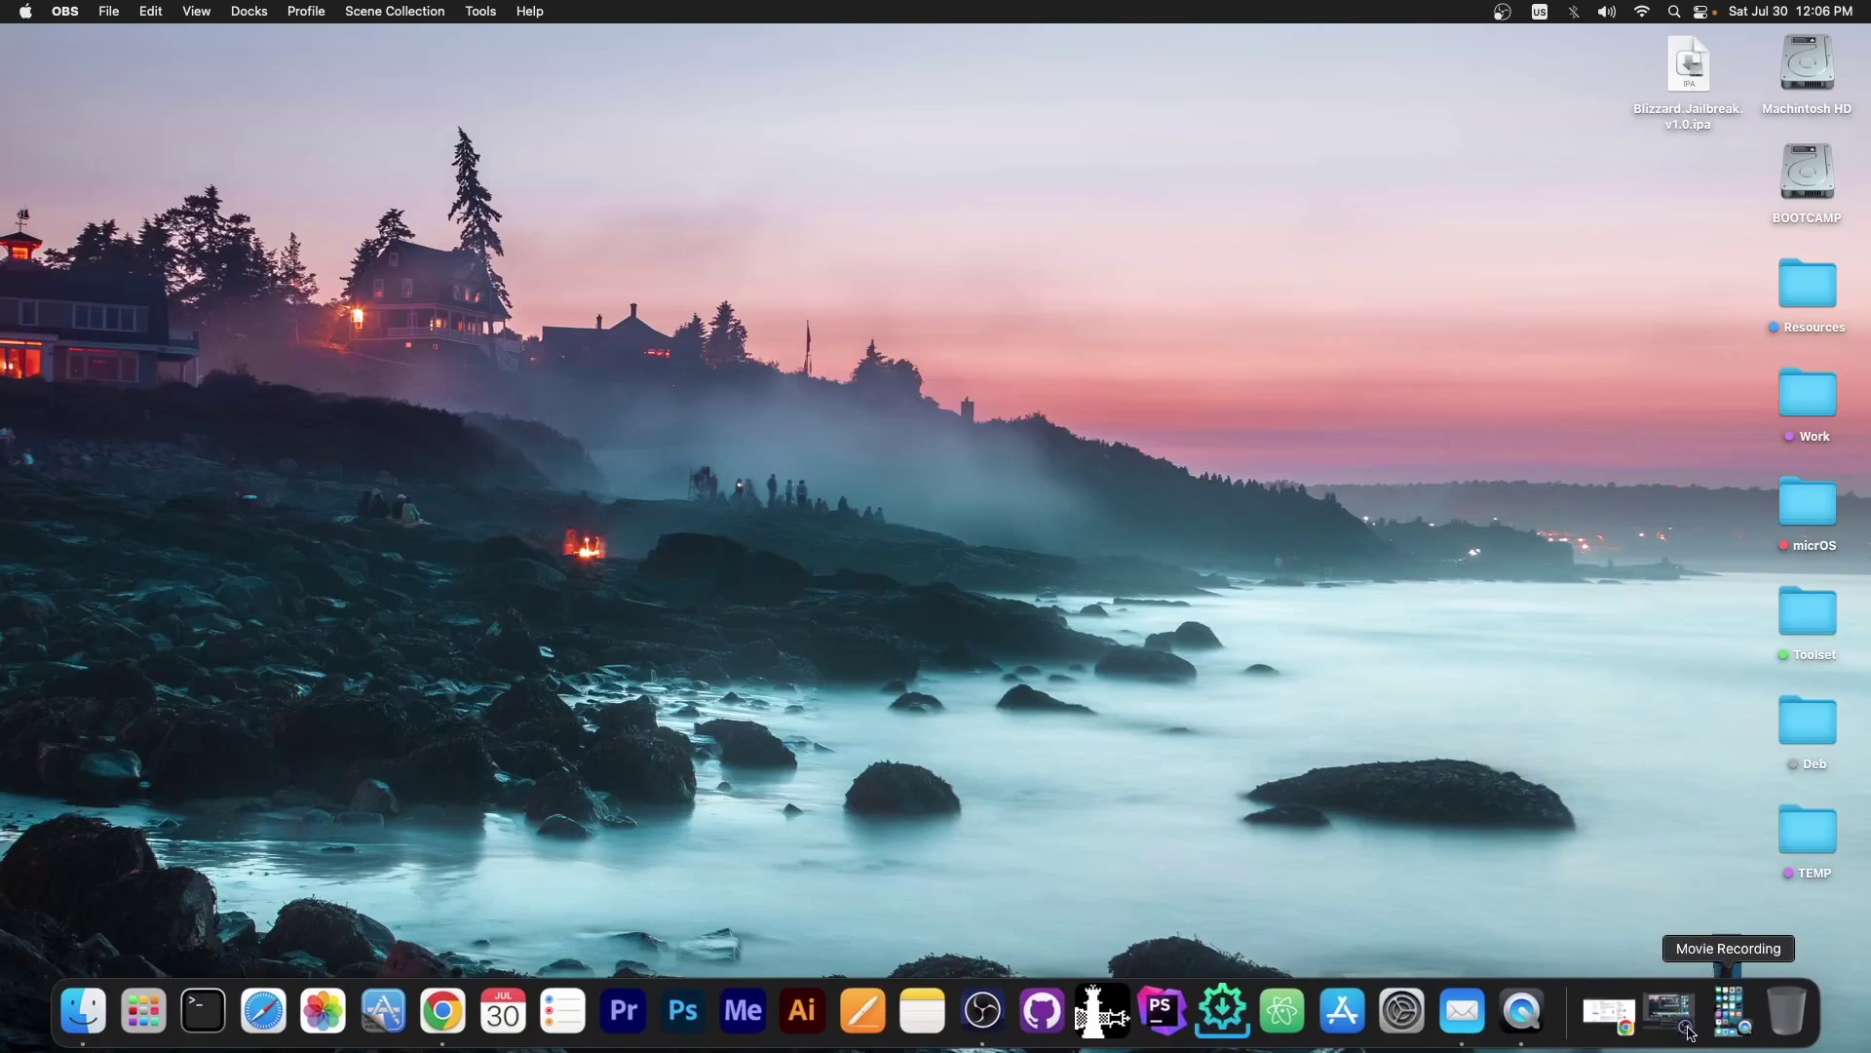
click(1629, 1013)
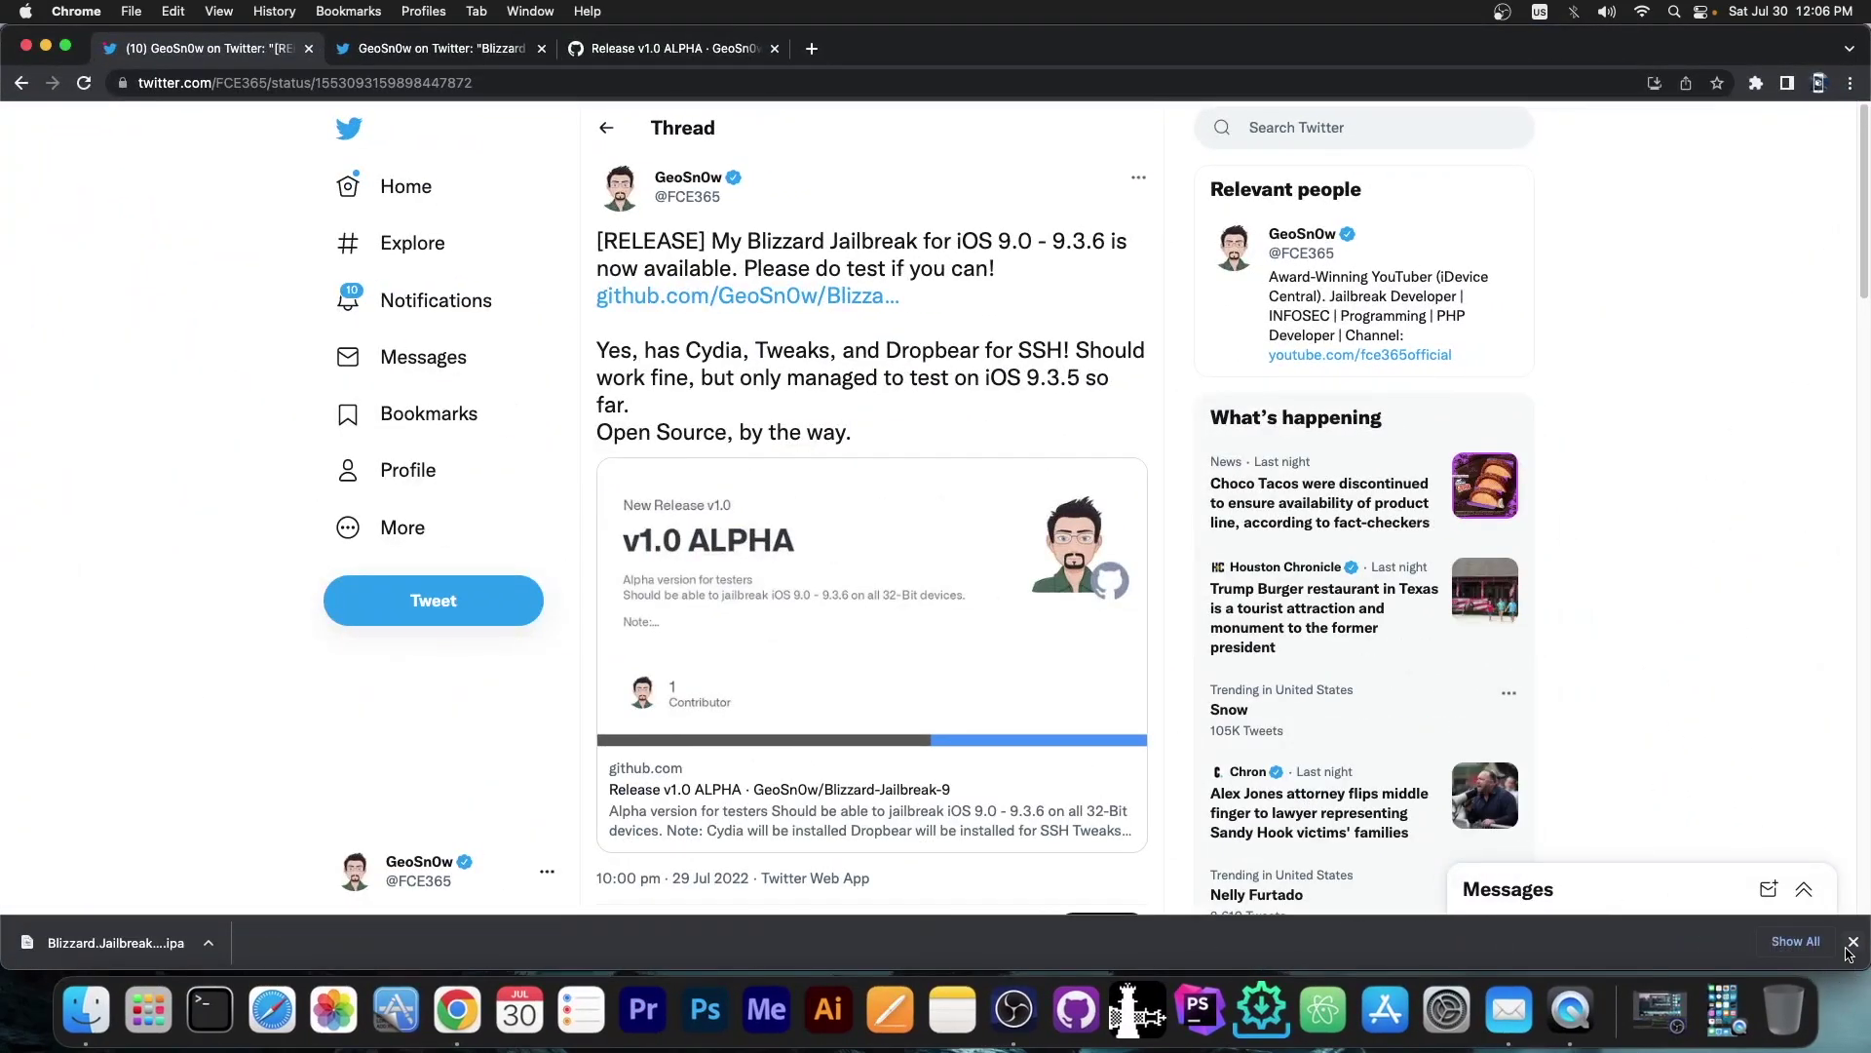
click(1853, 942)
click(672, 48)
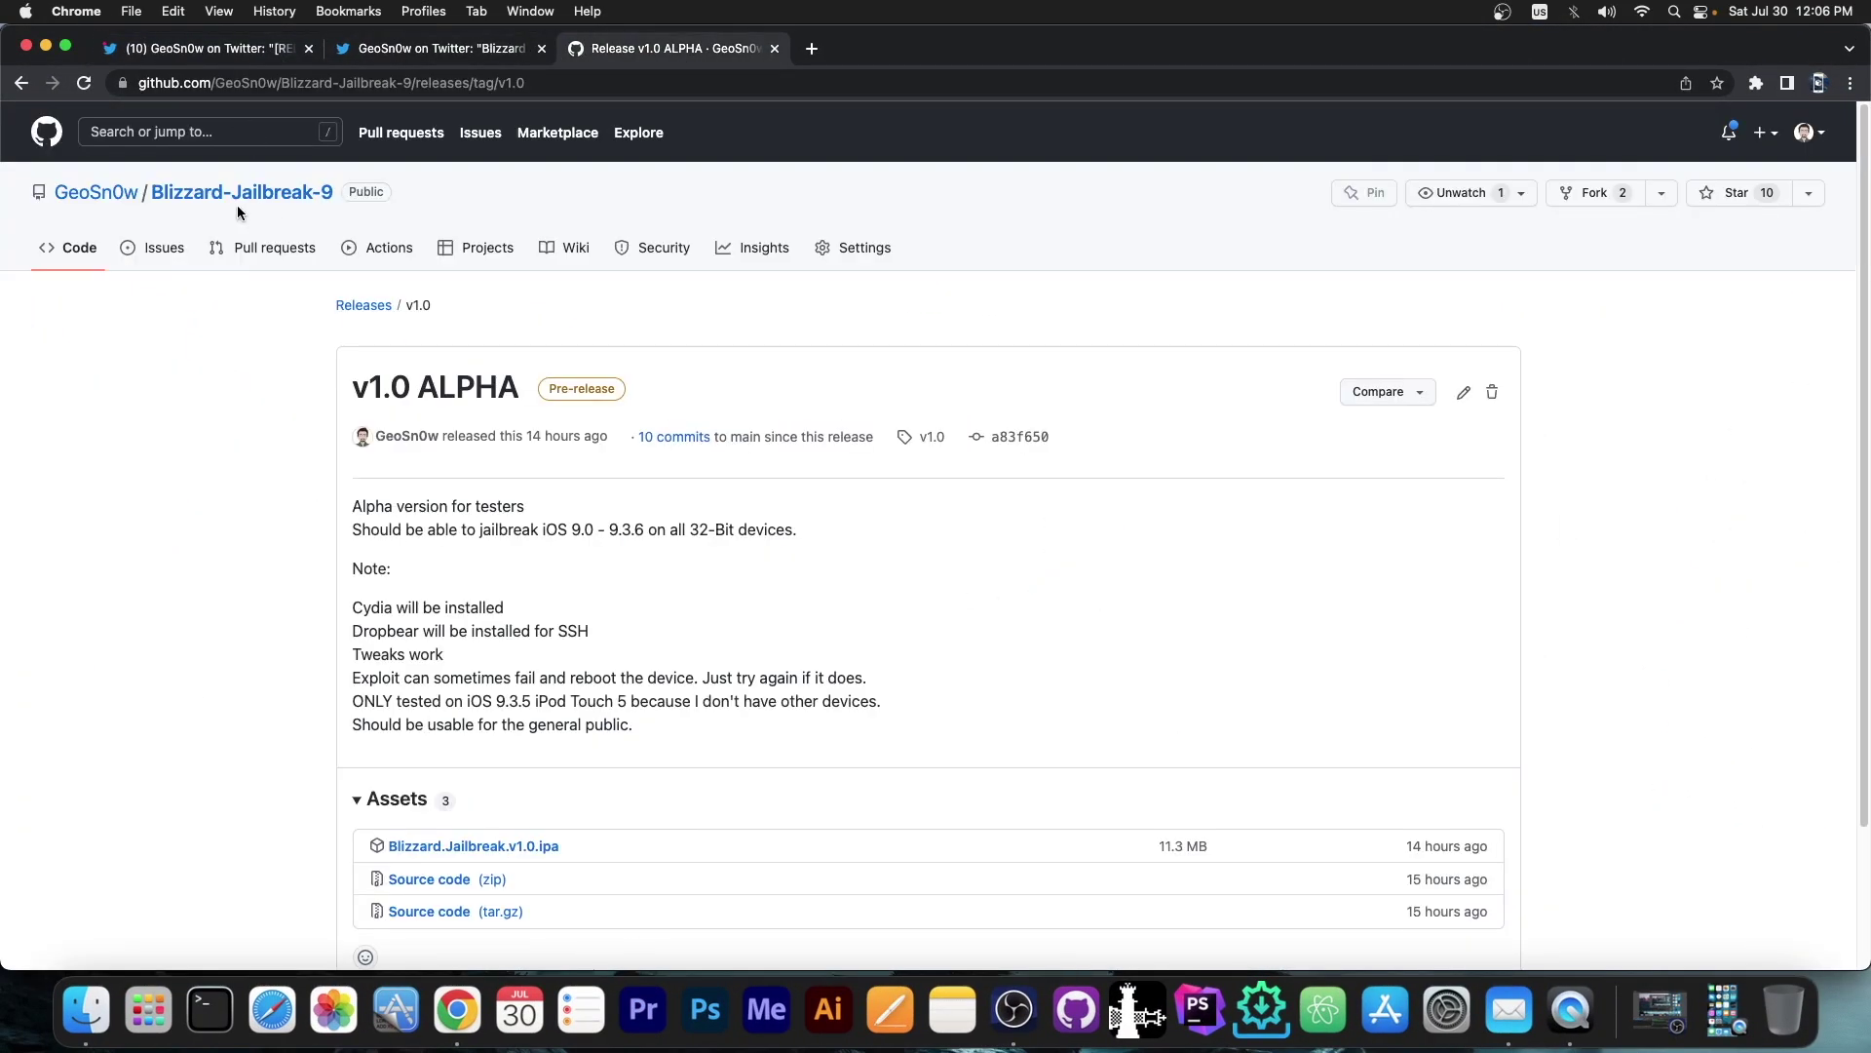
click(237, 195)
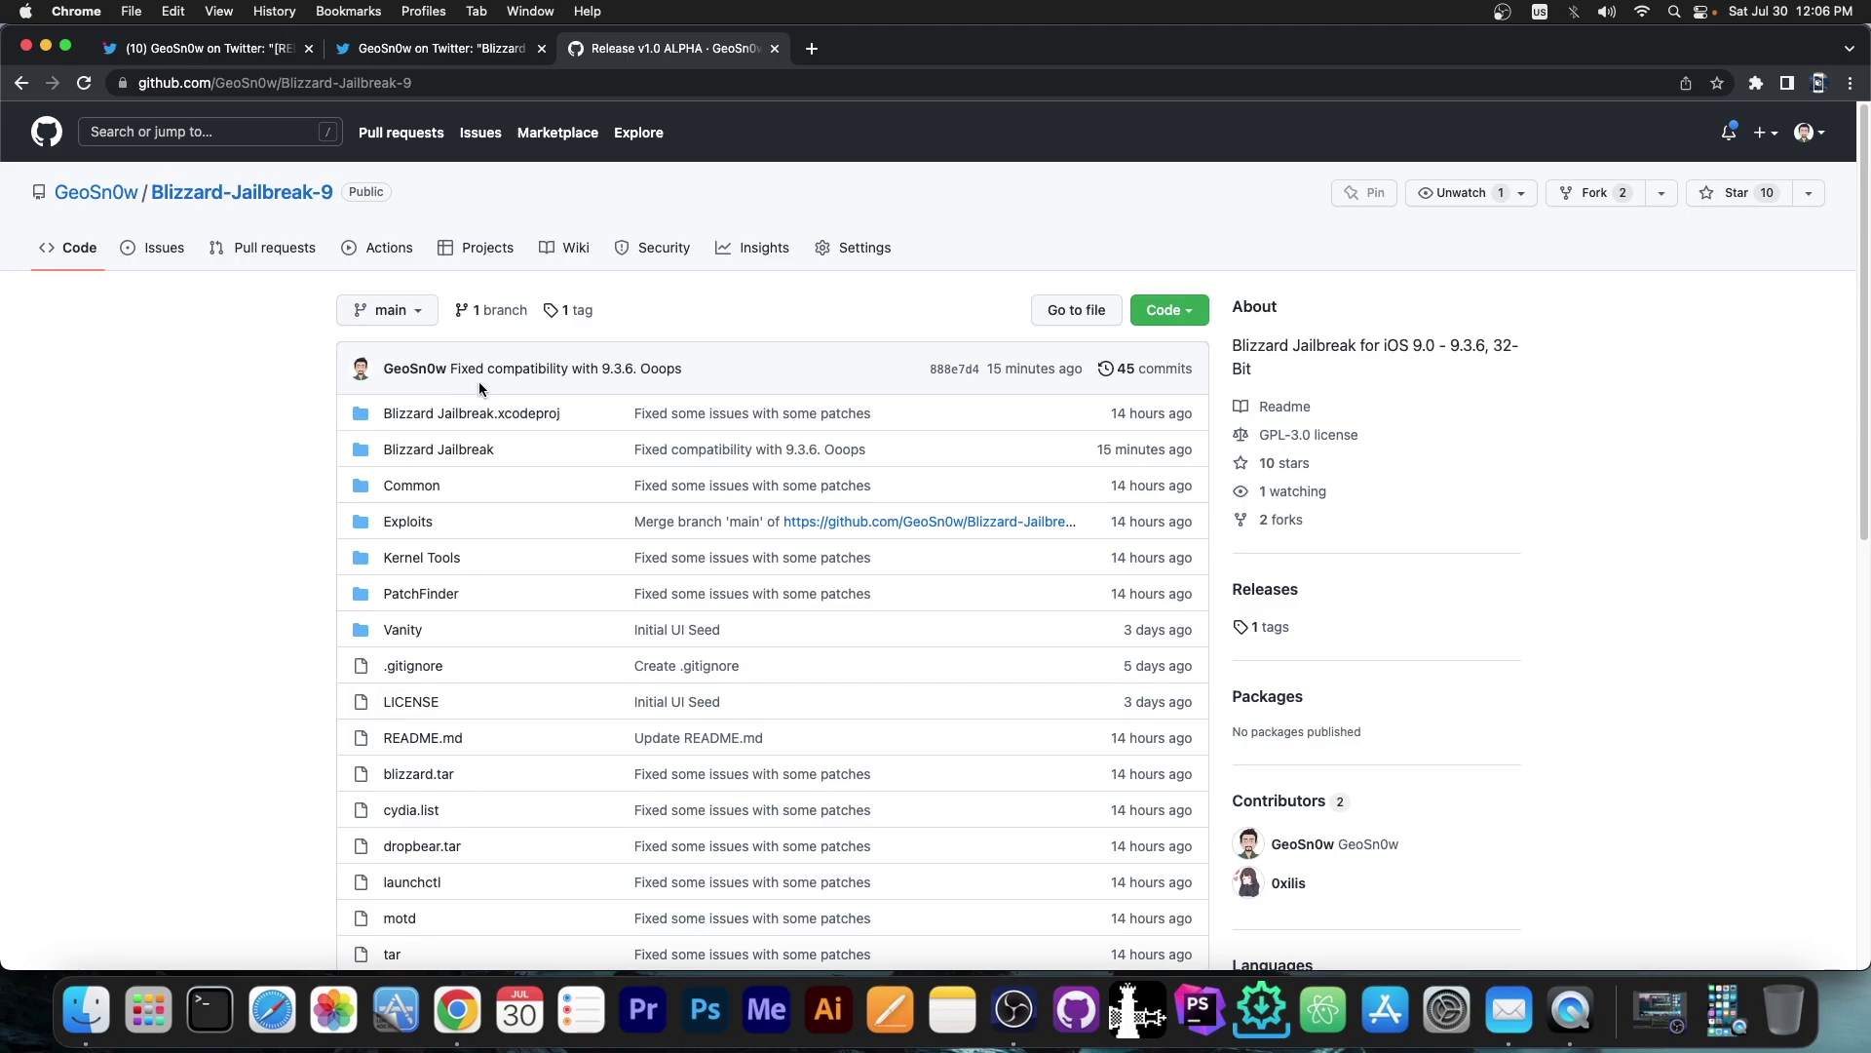
scroll(604, 545, down, 3)
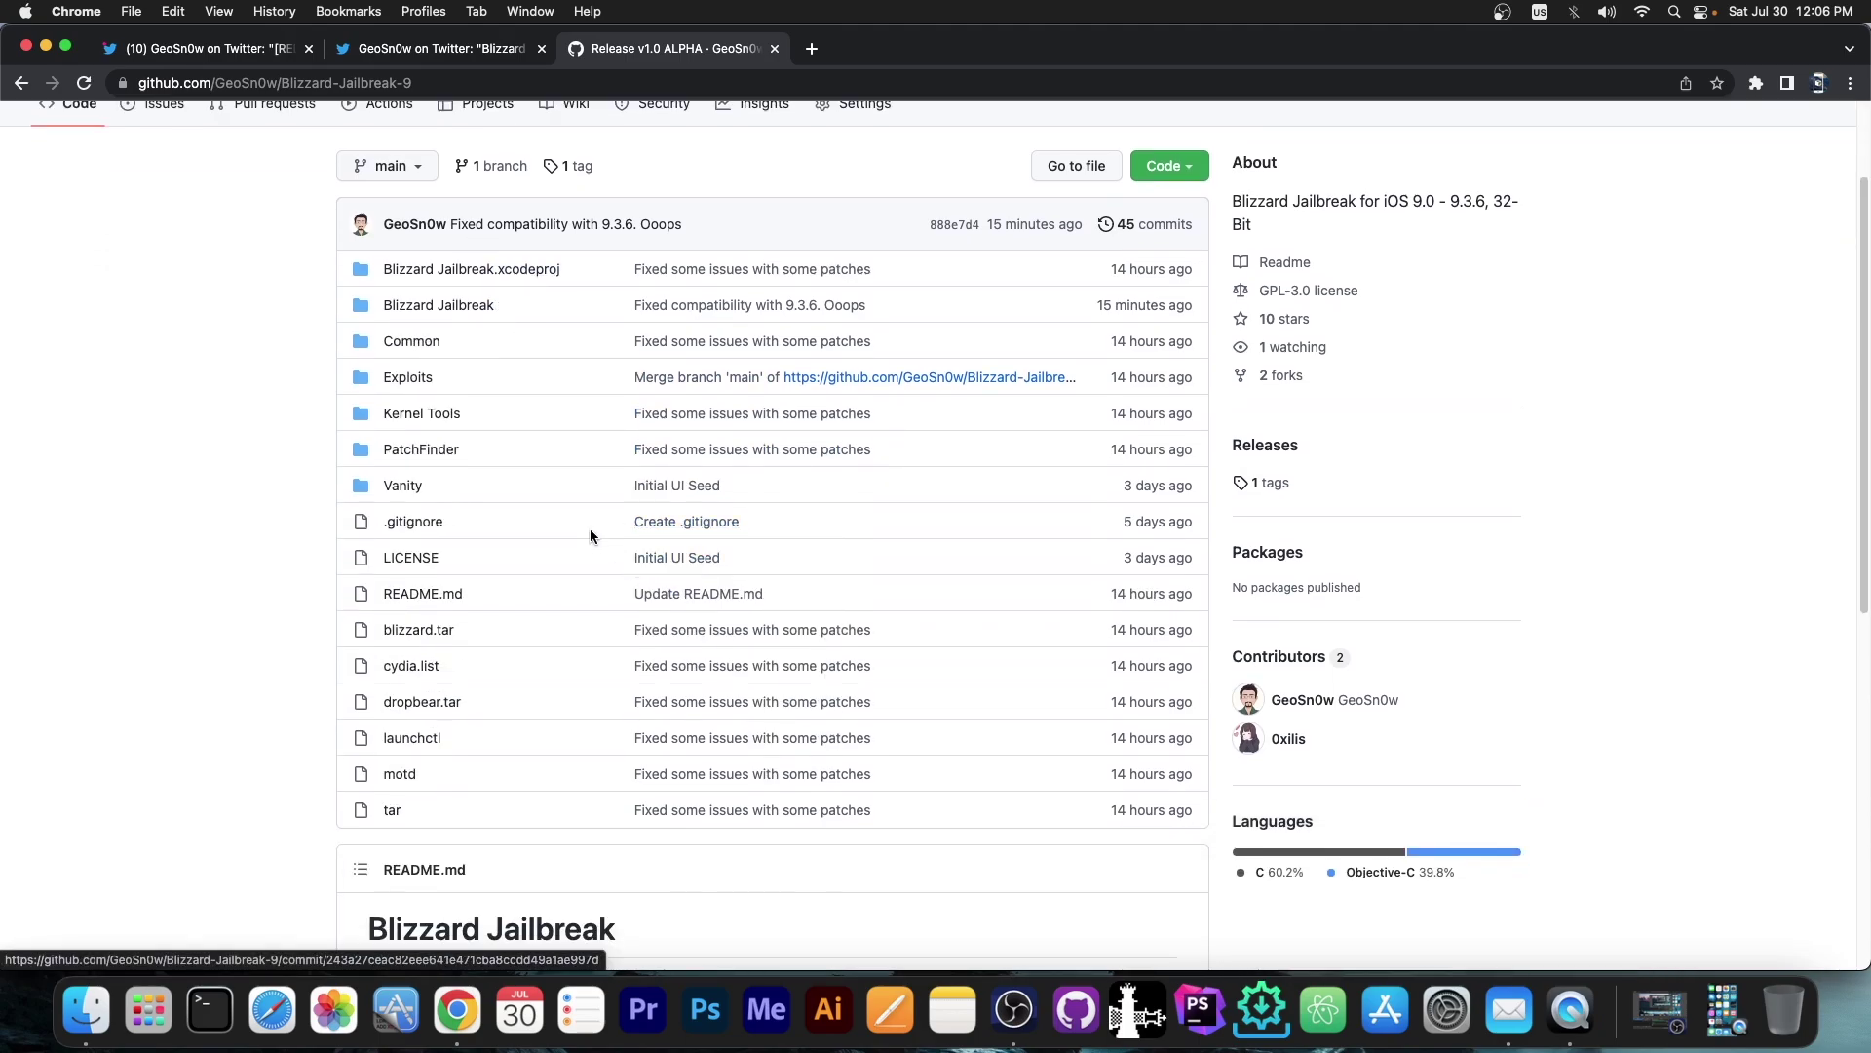
Step: Open blizzardJailbreak.m in the Blizzard Jailbreak folder and scroll through its source
click(438, 305)
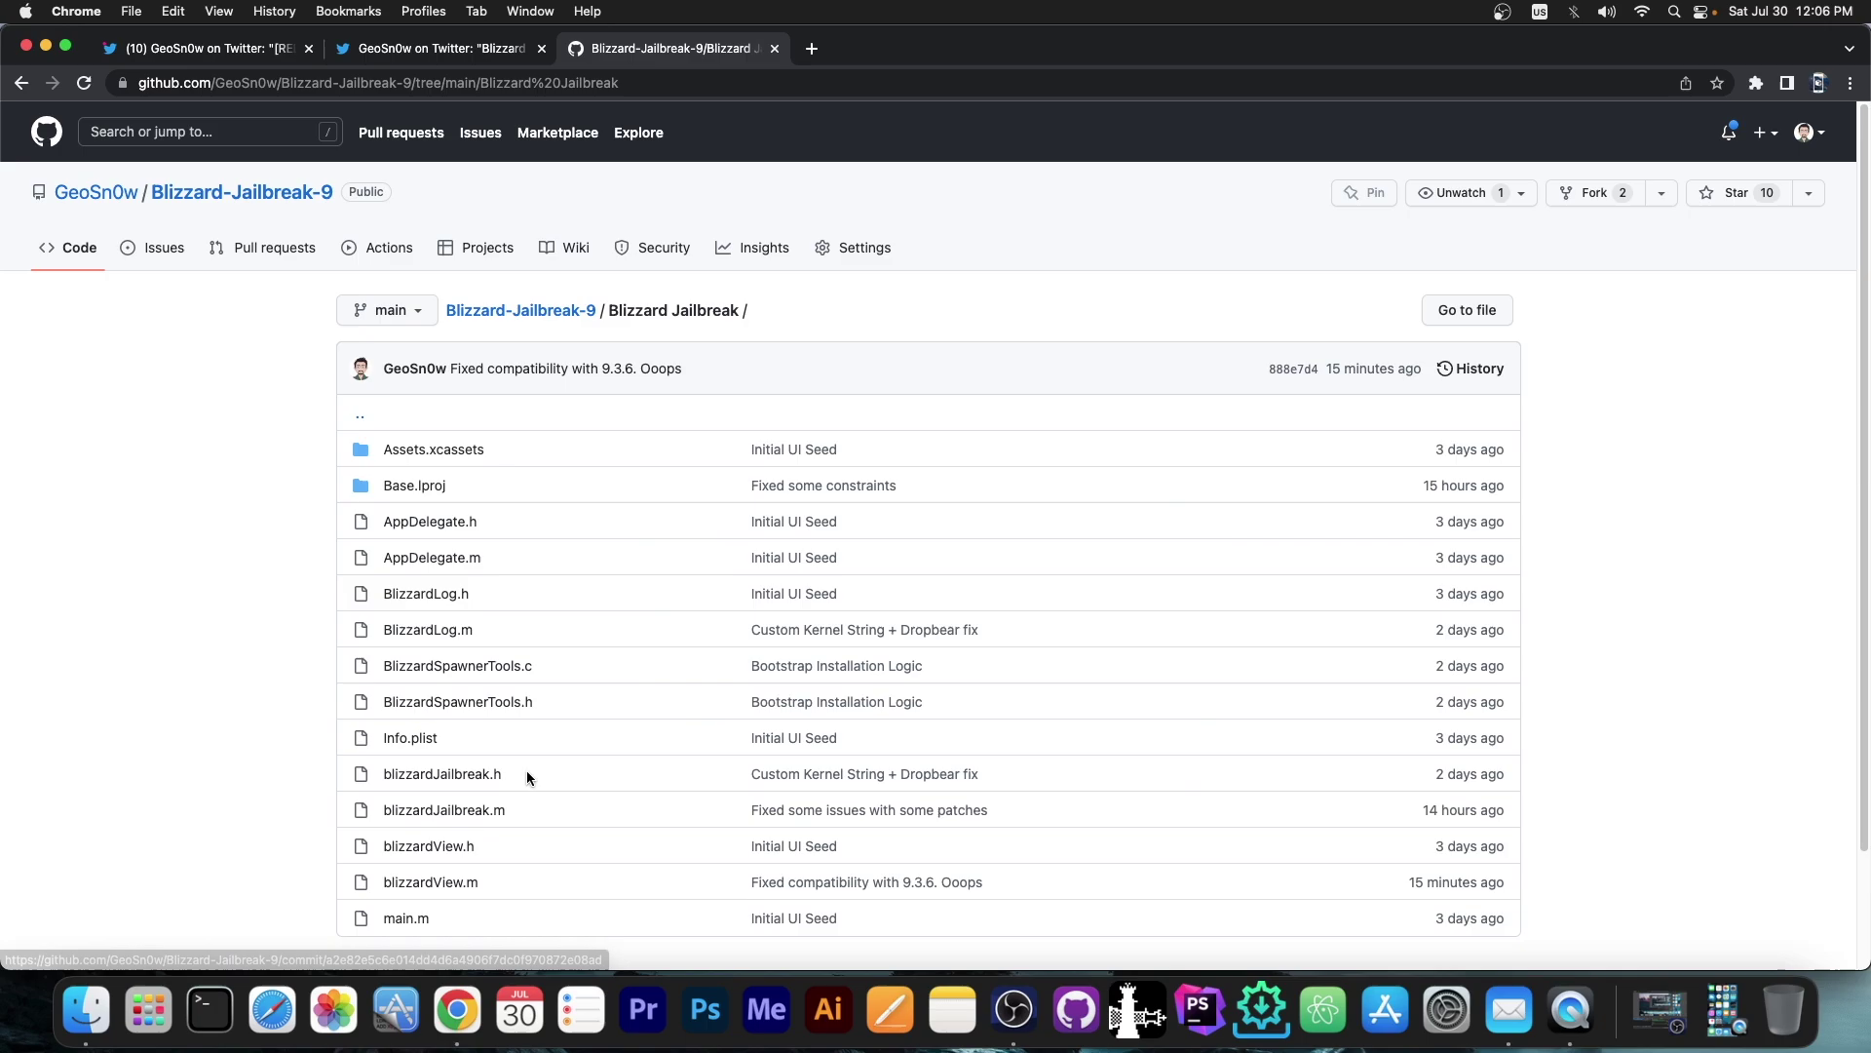
scroll(507, 765, down, 3)
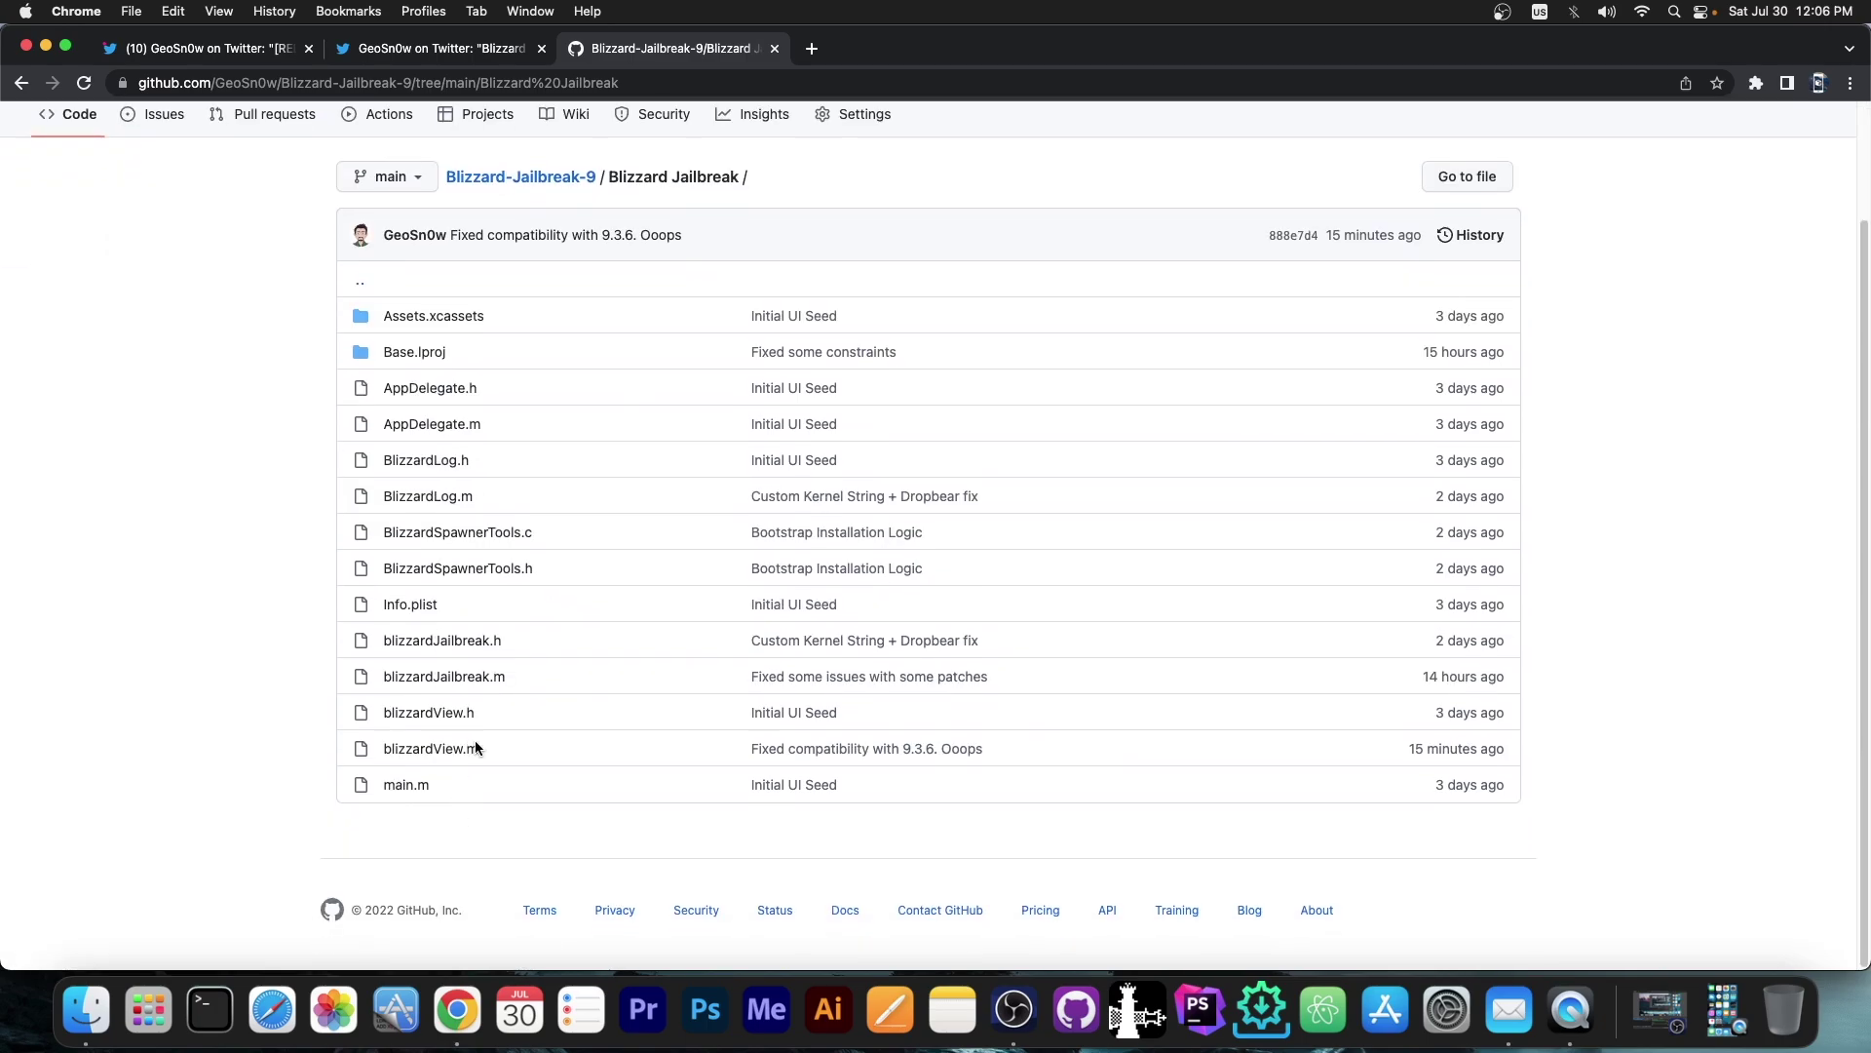
click(388, 684)
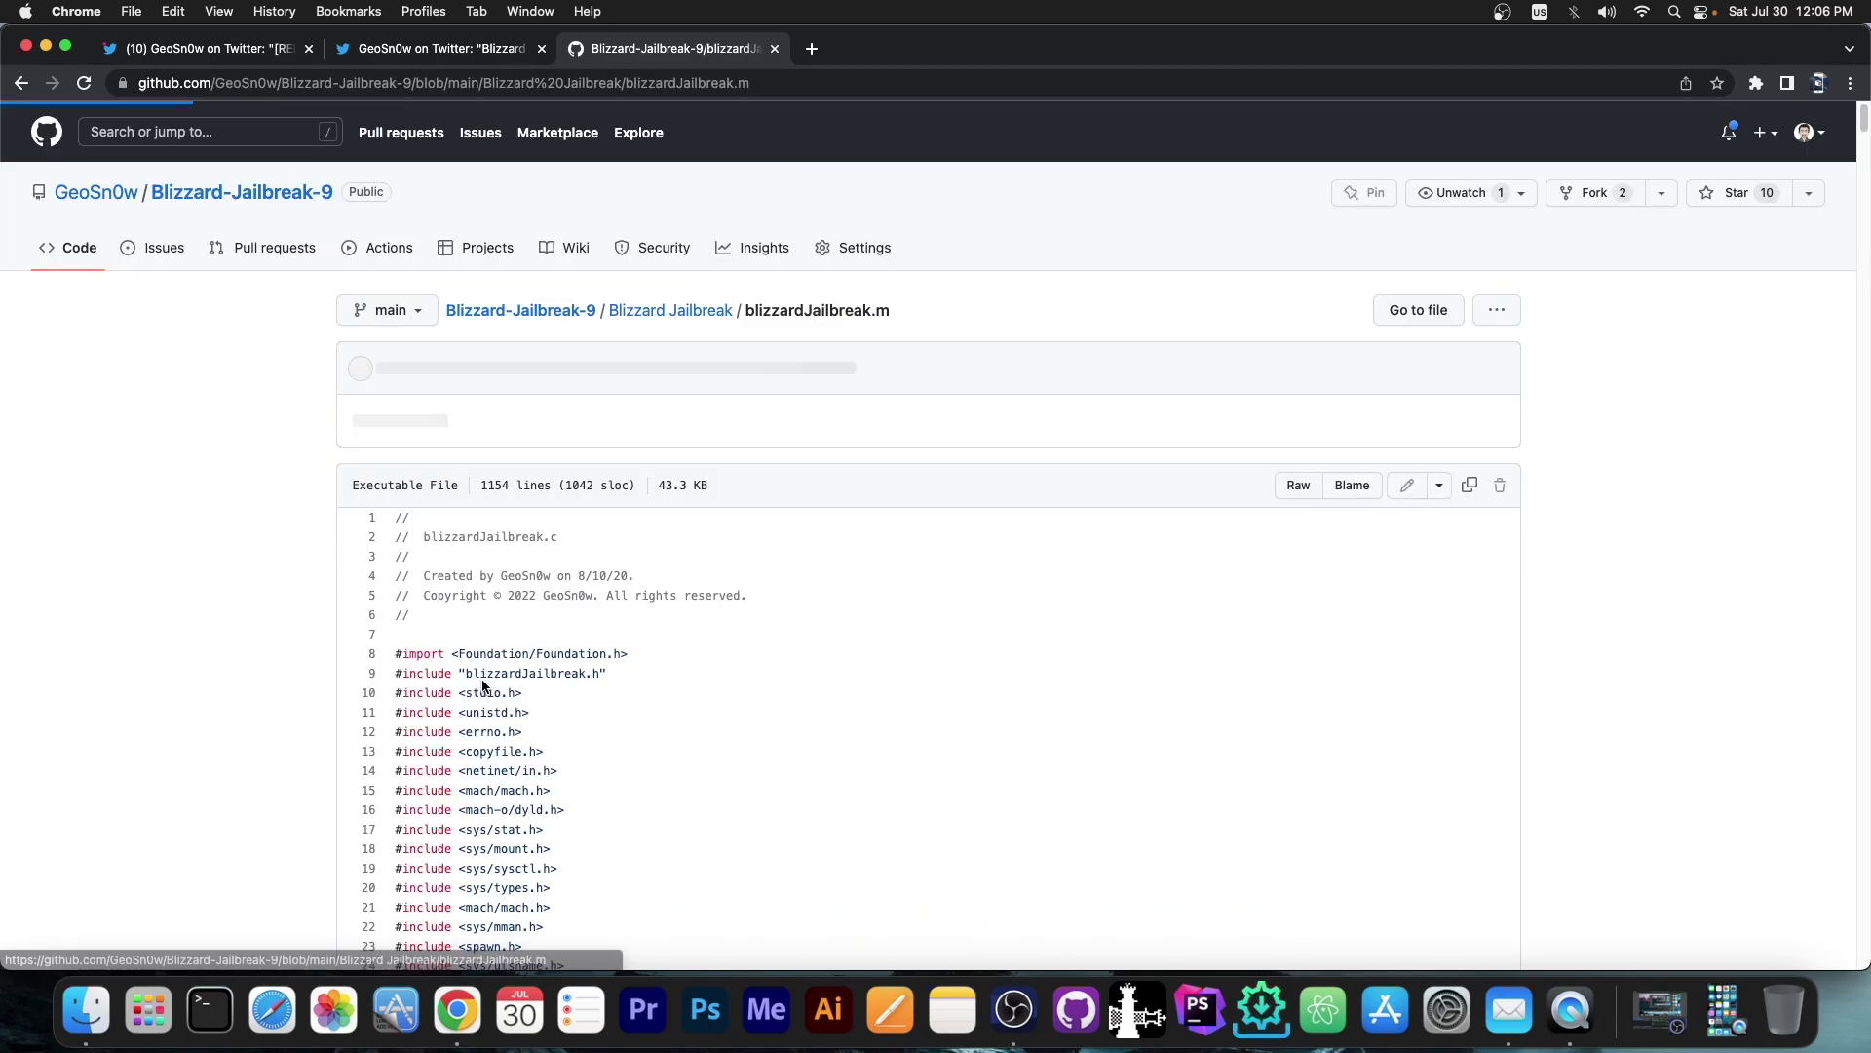
scroll(979, 450, down, 20)
scroll(979, 451, down, 8)
scroll(980, 450, down, 8)
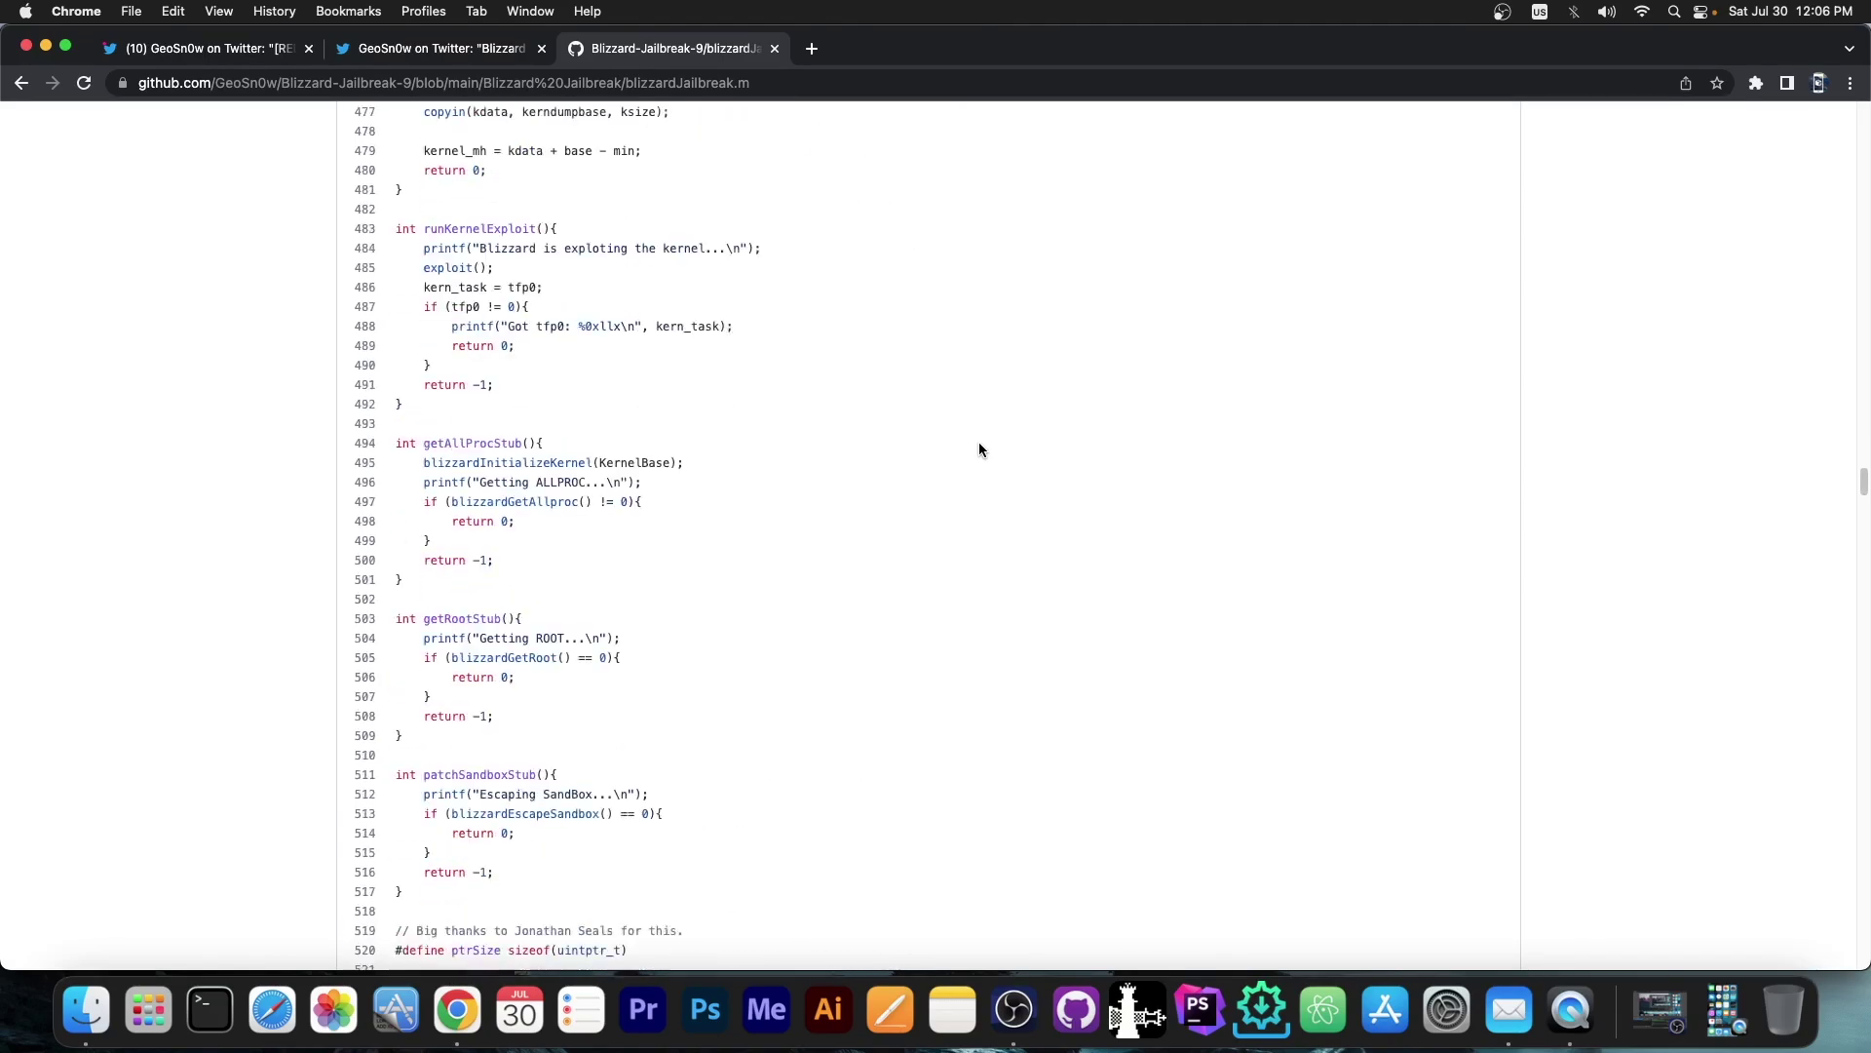
scroll(978, 442, down, 13)
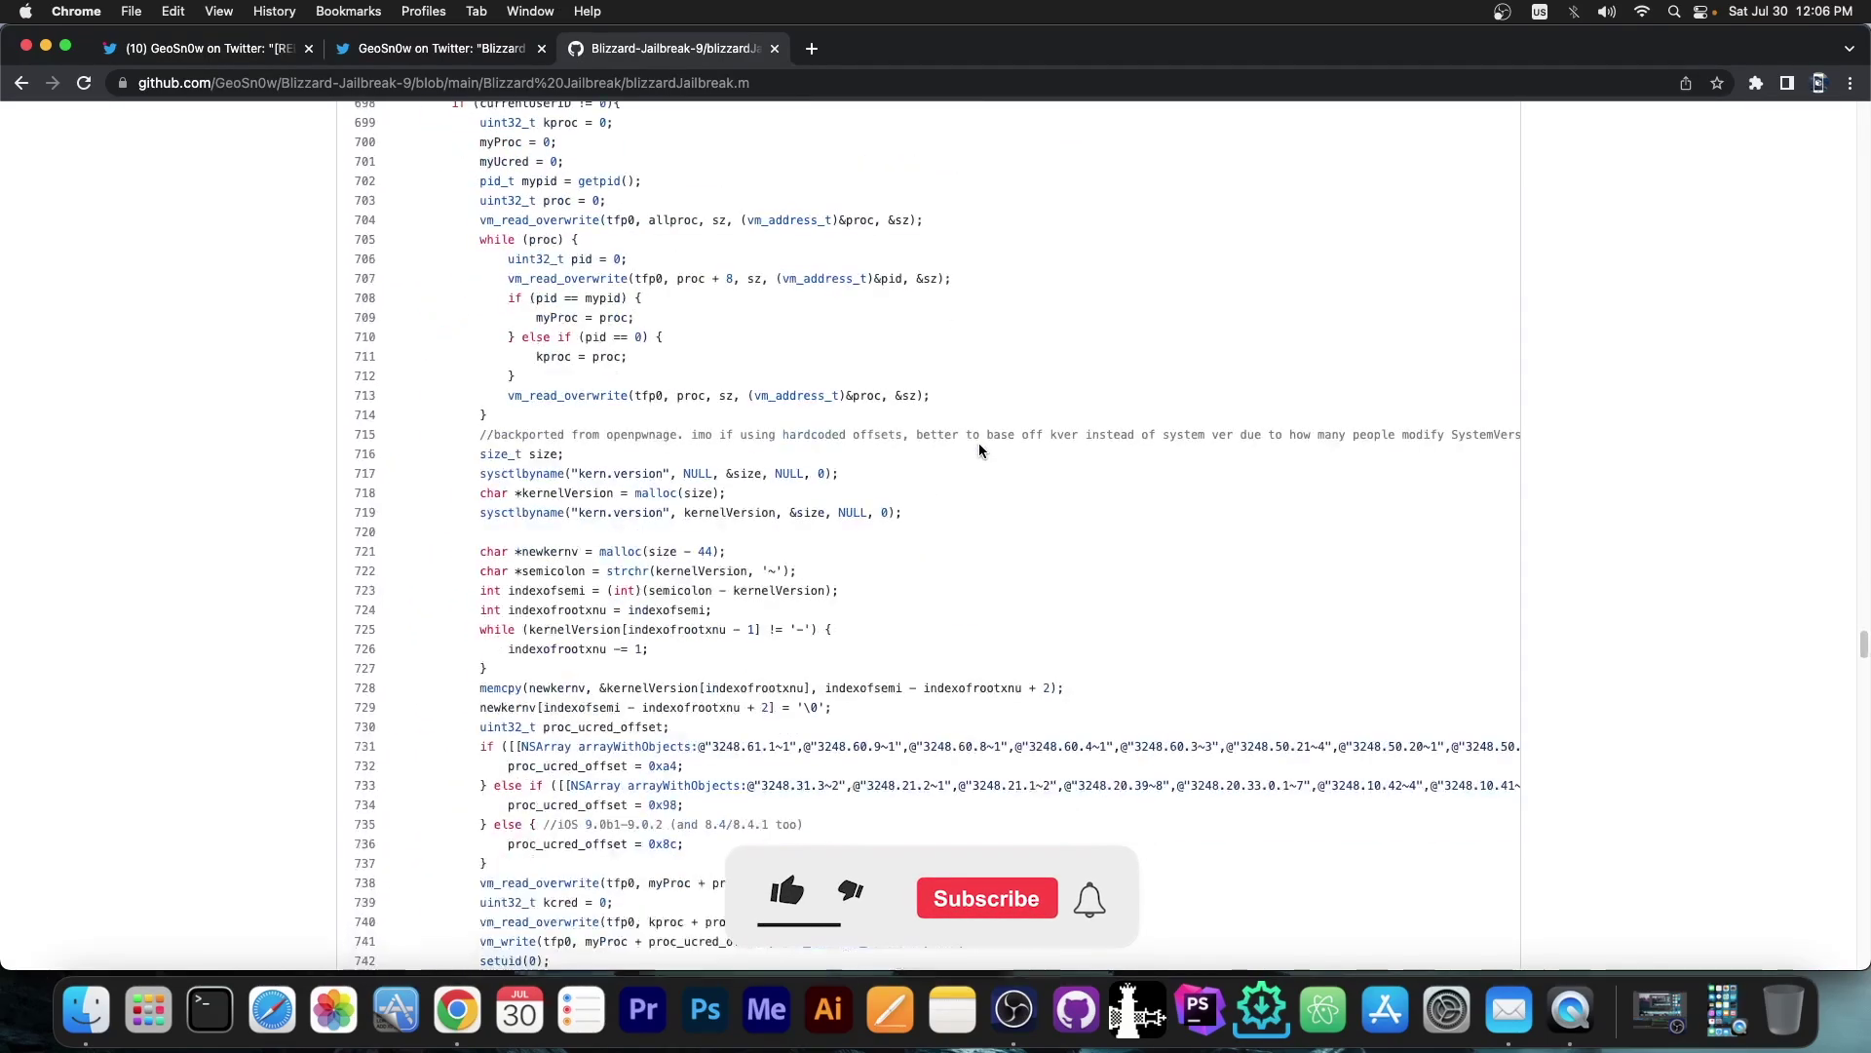
scroll(979, 444, down, 13)
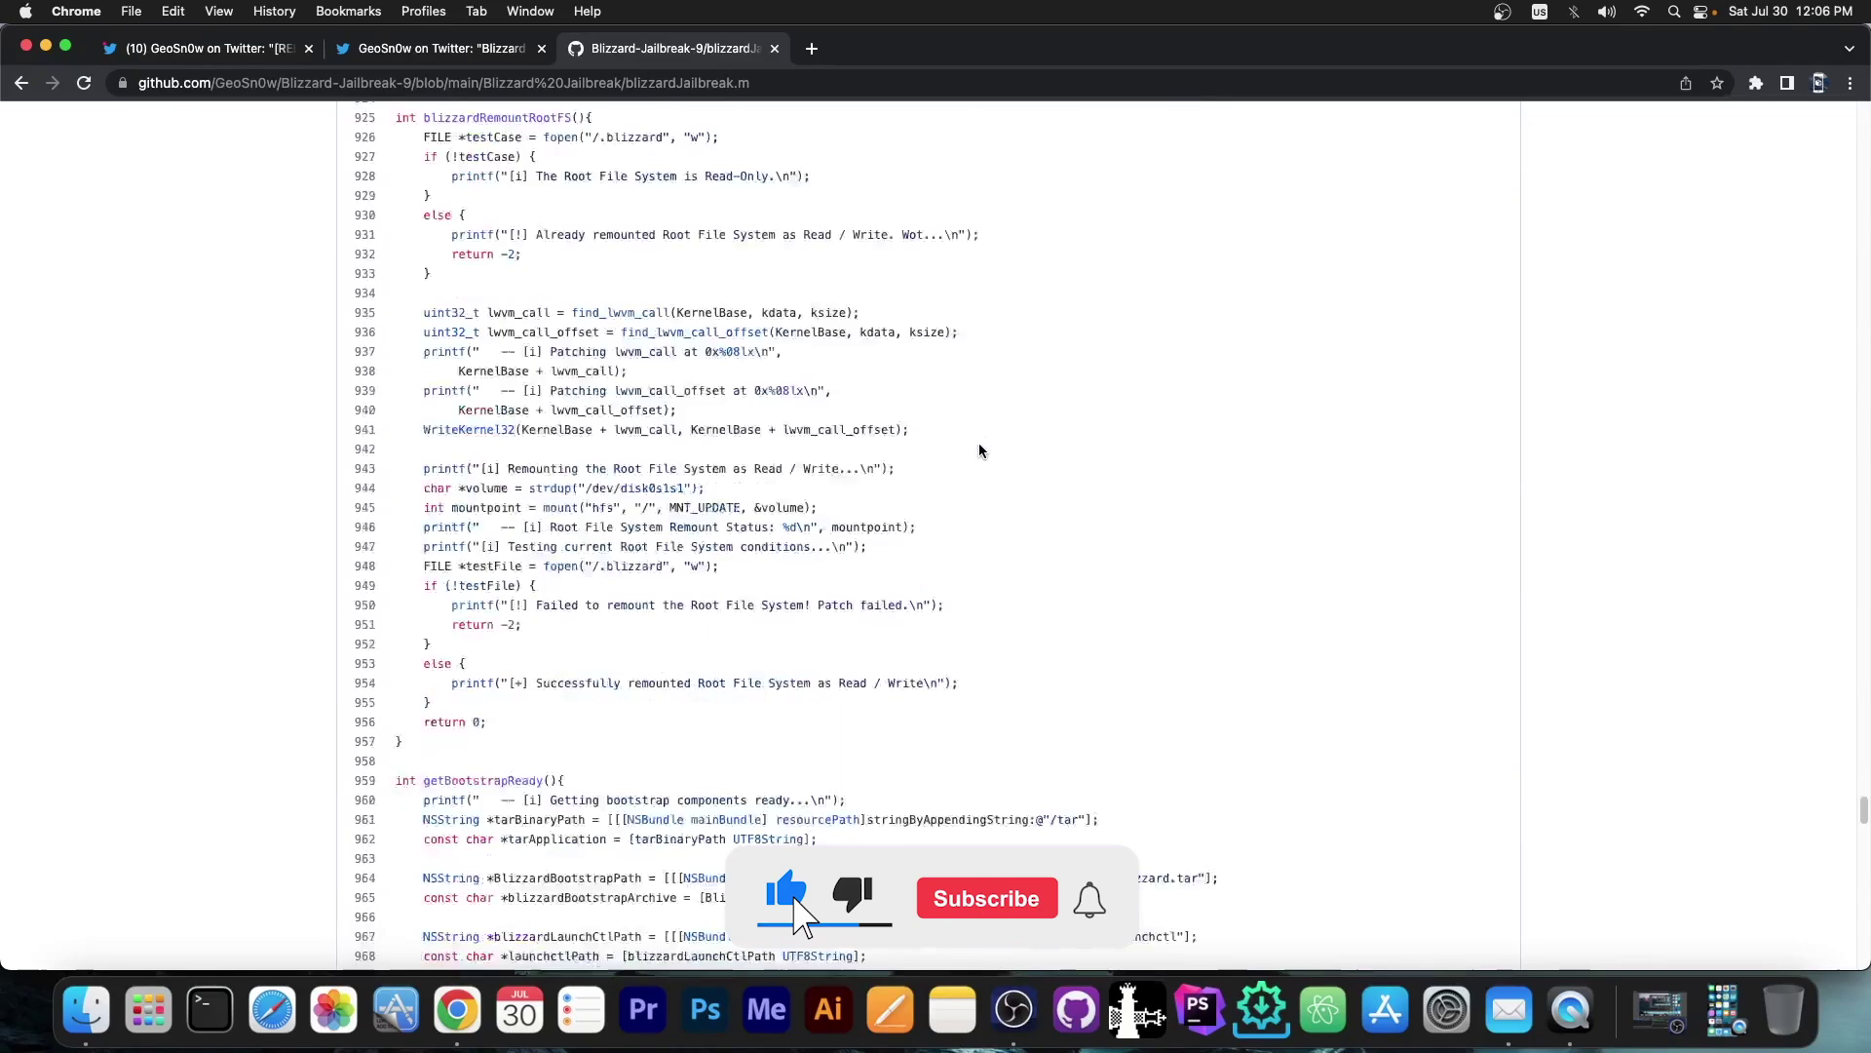